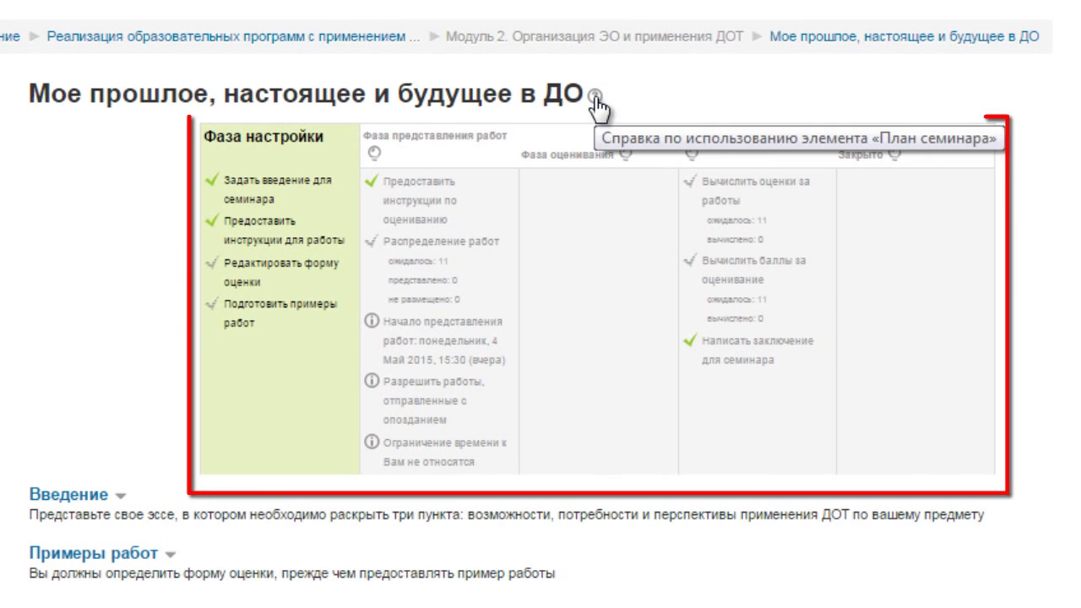
# Read the help on the «План семинара» element and close it, viewing the seminar phases
pyautogui.click(595, 96)
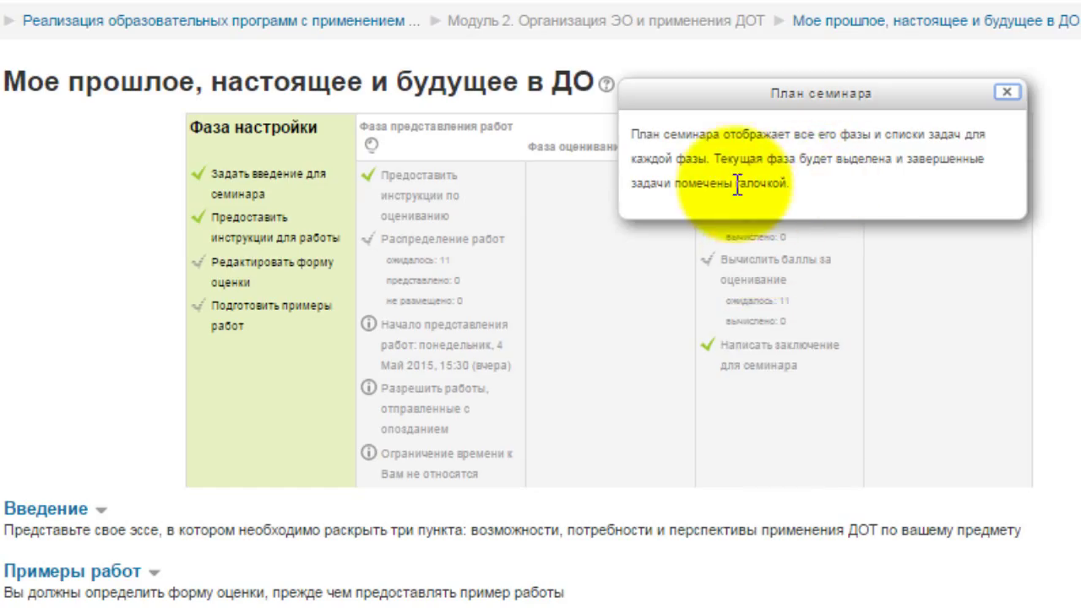
pyautogui.click(1007, 92)
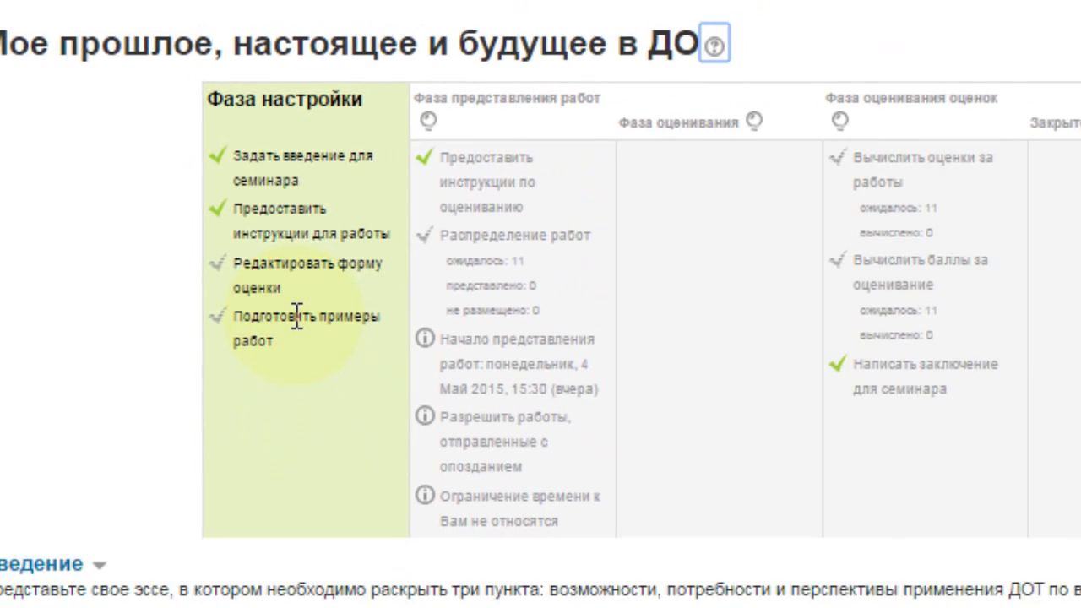
pyautogui.hotkey('ctrl', '+')
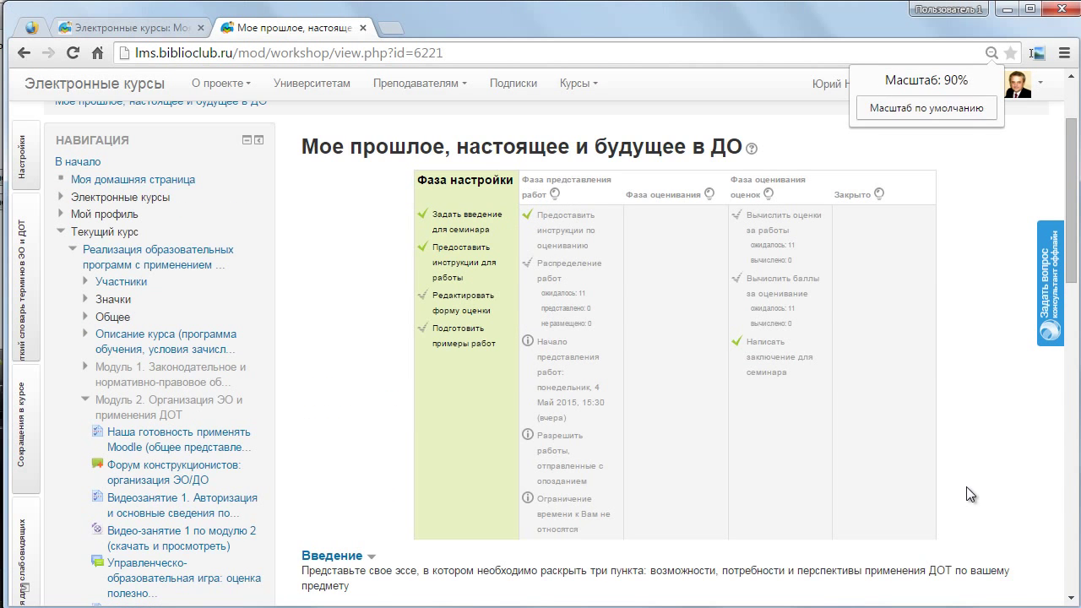
# Collapse and re-expand the Введение section, and read the note under Примеры работ
pyautogui.scroll(-4, 996, 480)
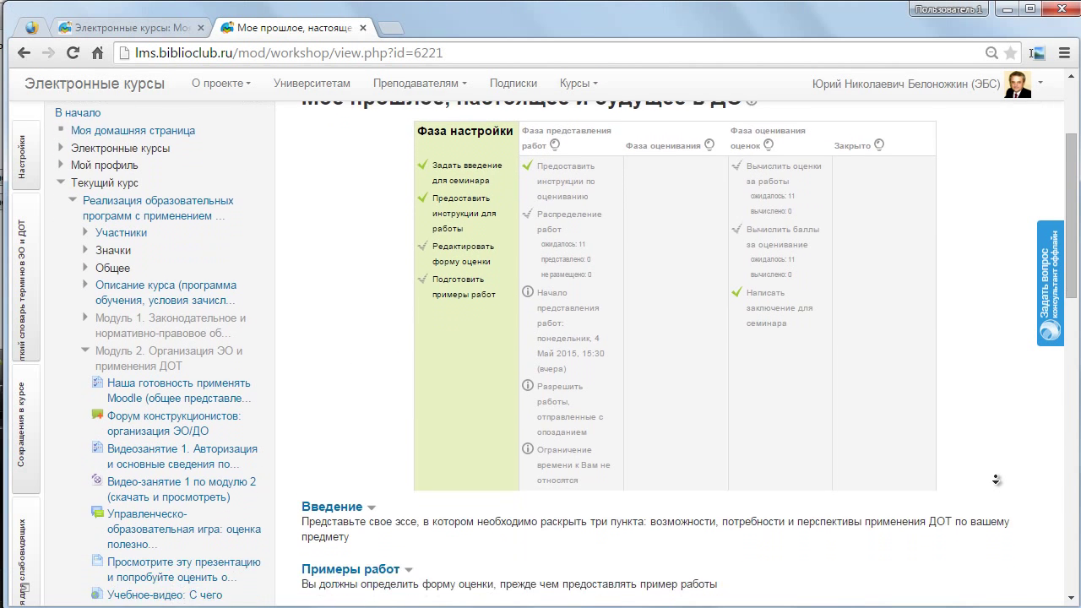
pyautogui.scroll(-1, 996, 479)
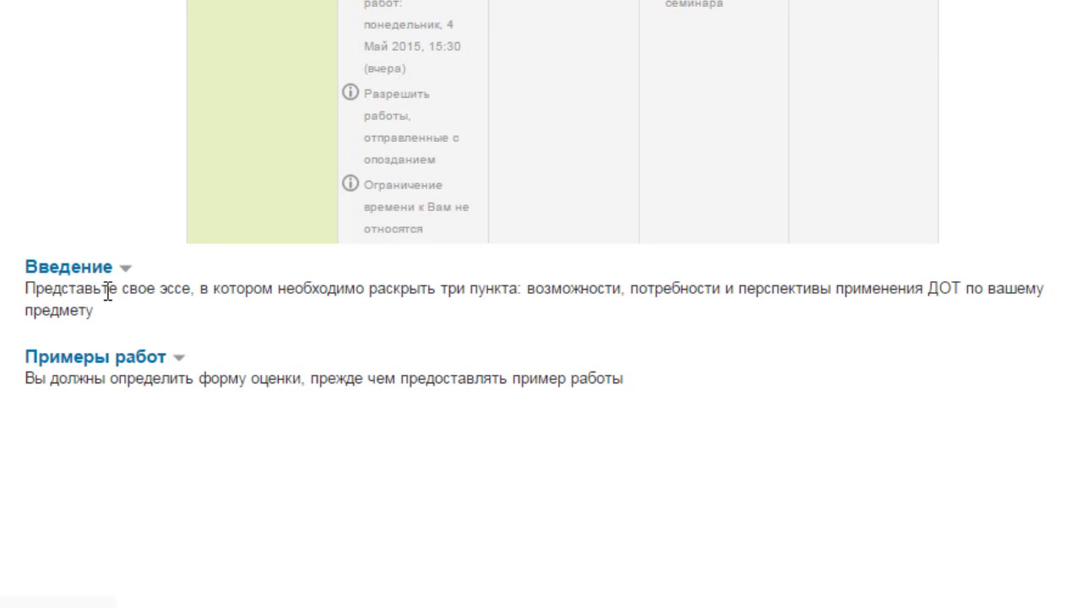
pyautogui.click(125, 269)
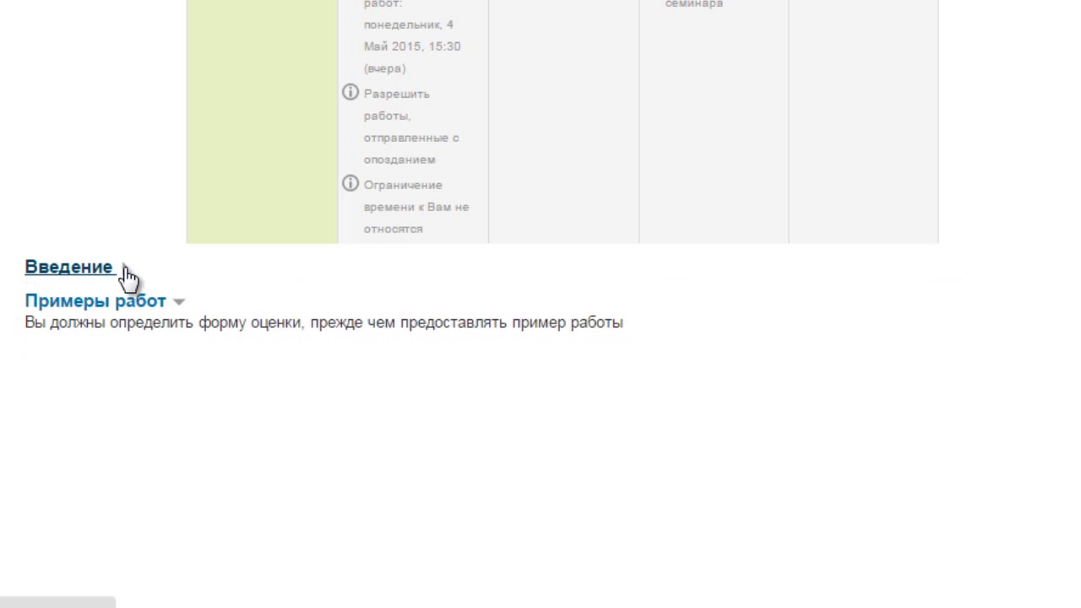
pyautogui.click(125, 269)
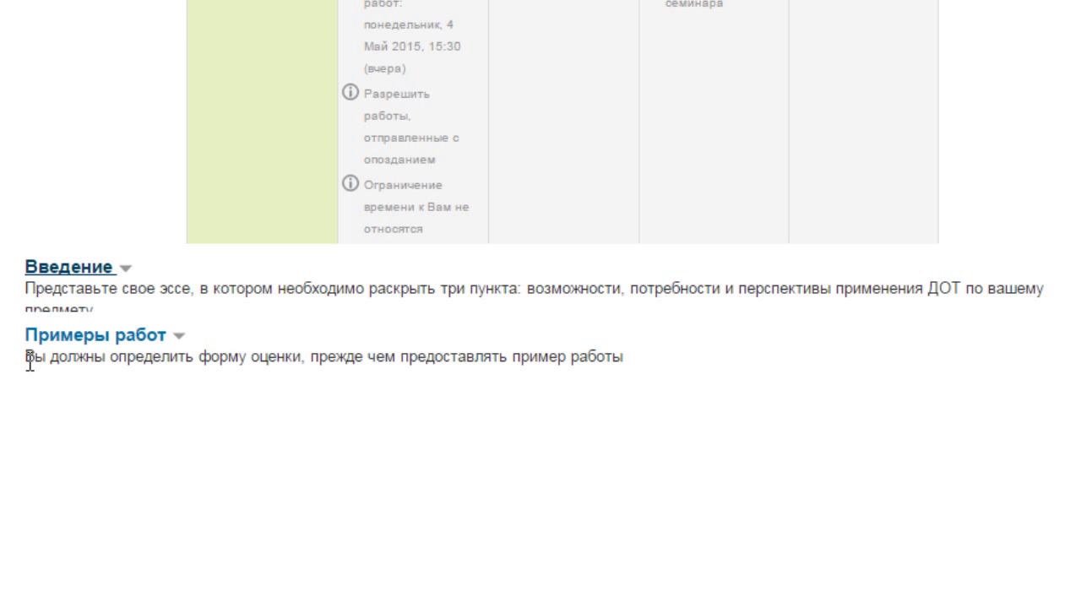
pyautogui.moveTo(26, 359); pyautogui.dragTo(213, 359)
pyautogui.middleClick(403, 490)
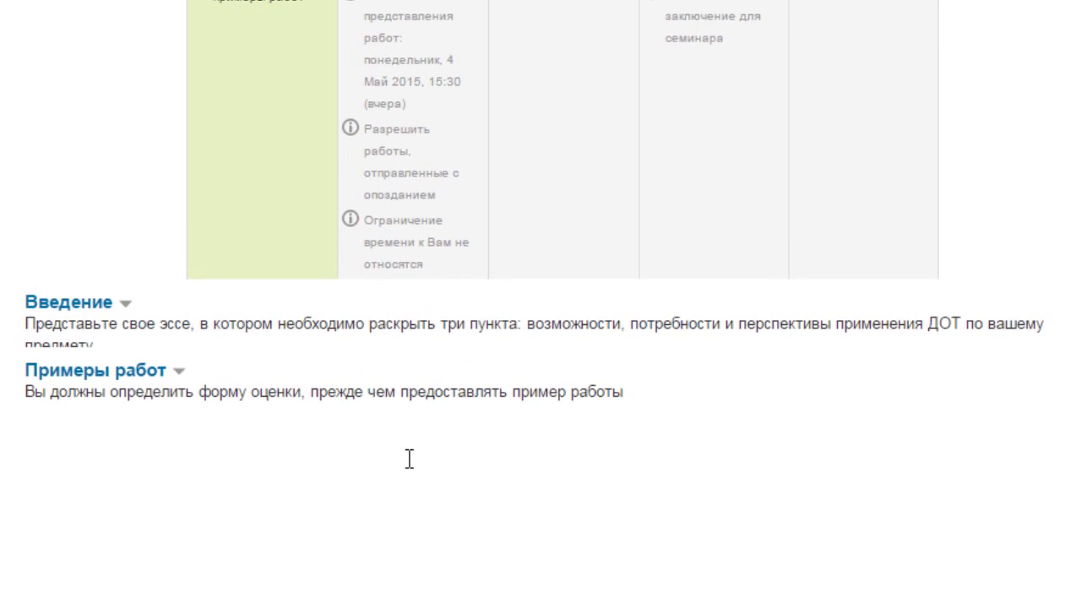
# Open the seminar's assessment form for editing from the setup phase (Фаза настройки)
pyautogui.scroll(3, 405, 473)
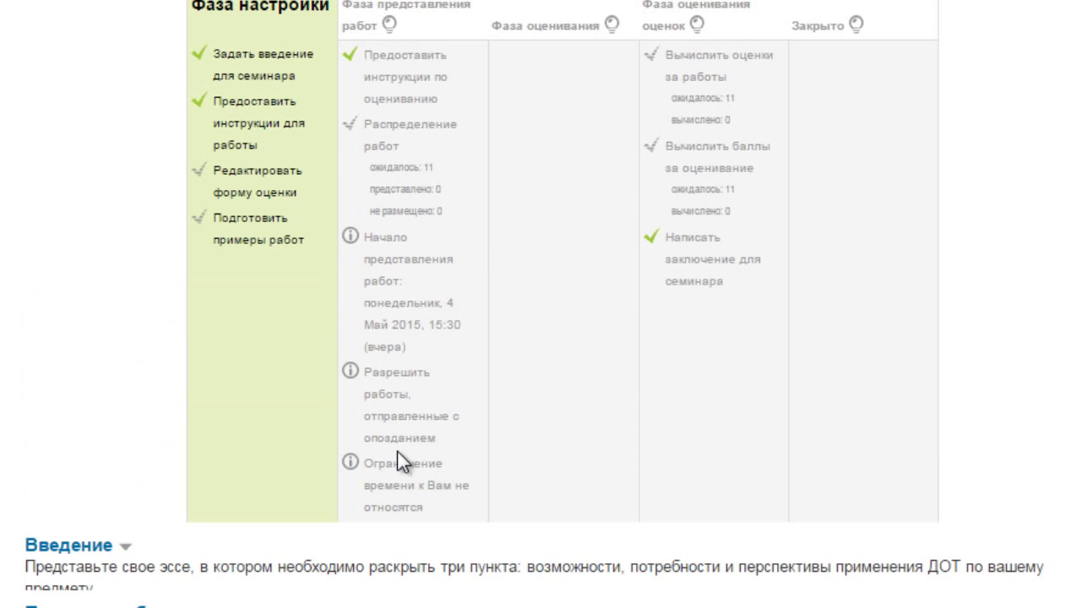
pyautogui.click(266, 174)
pyautogui.middleClick(266, 169)
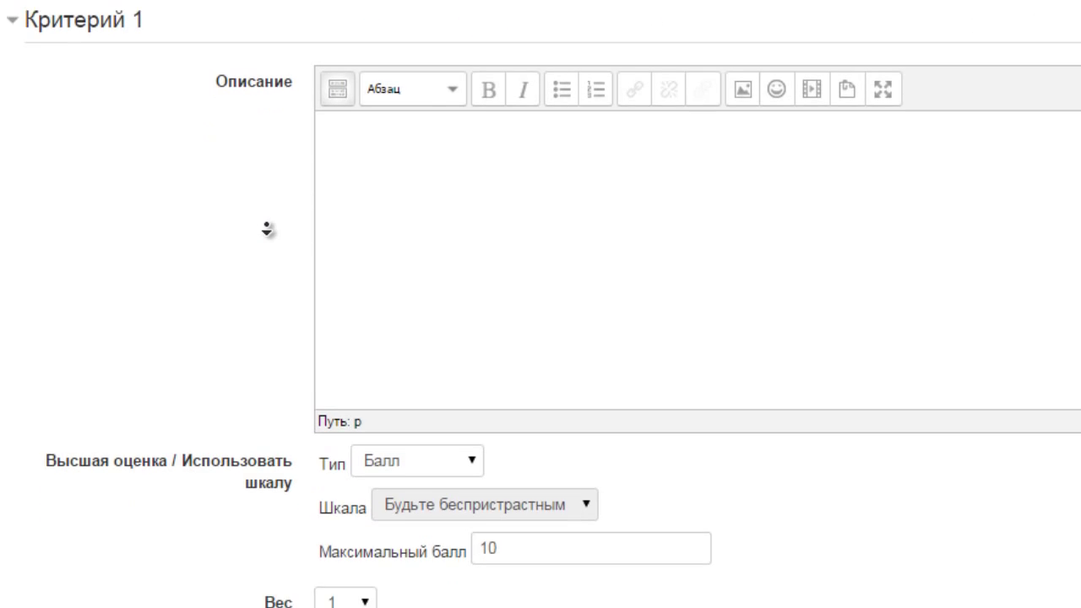
pyautogui.middleClick(267, 228)
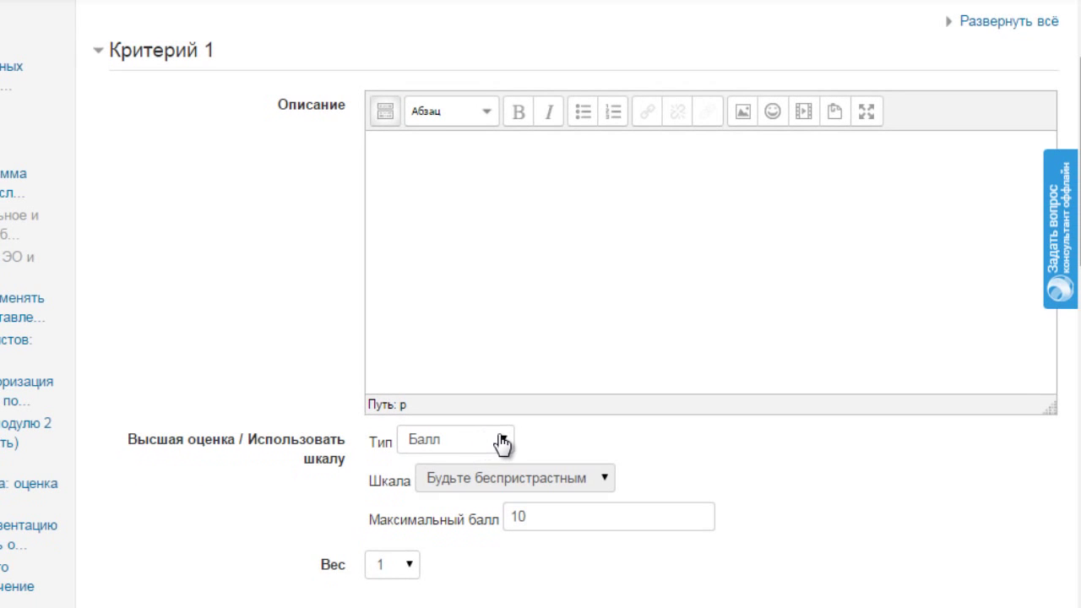
# Review the grade type options and the maximum score field of Критерий 1
pyautogui.click(499, 463)
pyautogui.click(503, 440)
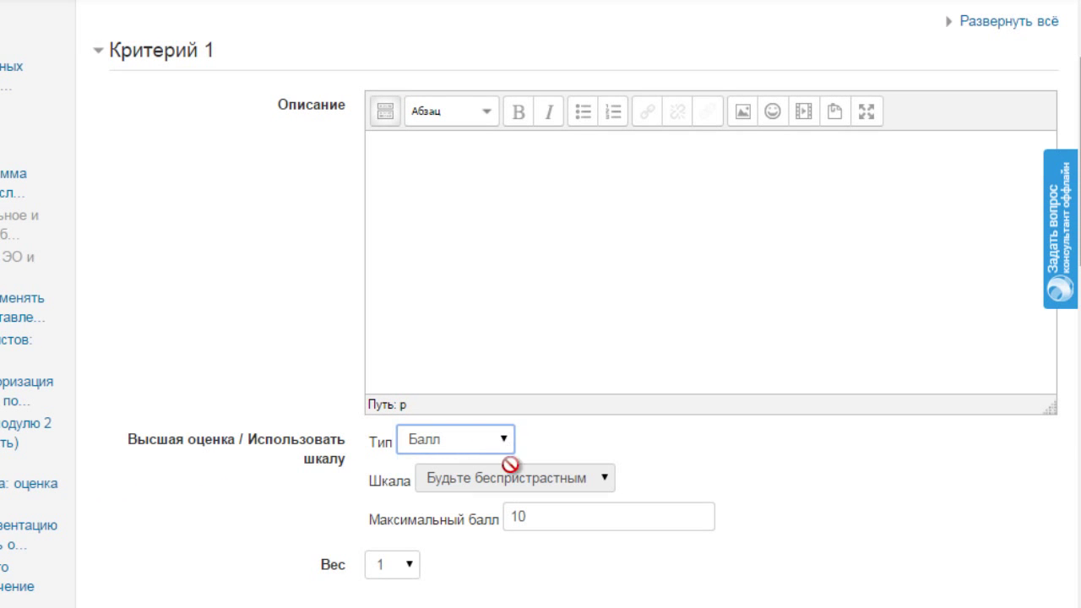
pyautogui.click(536, 523)
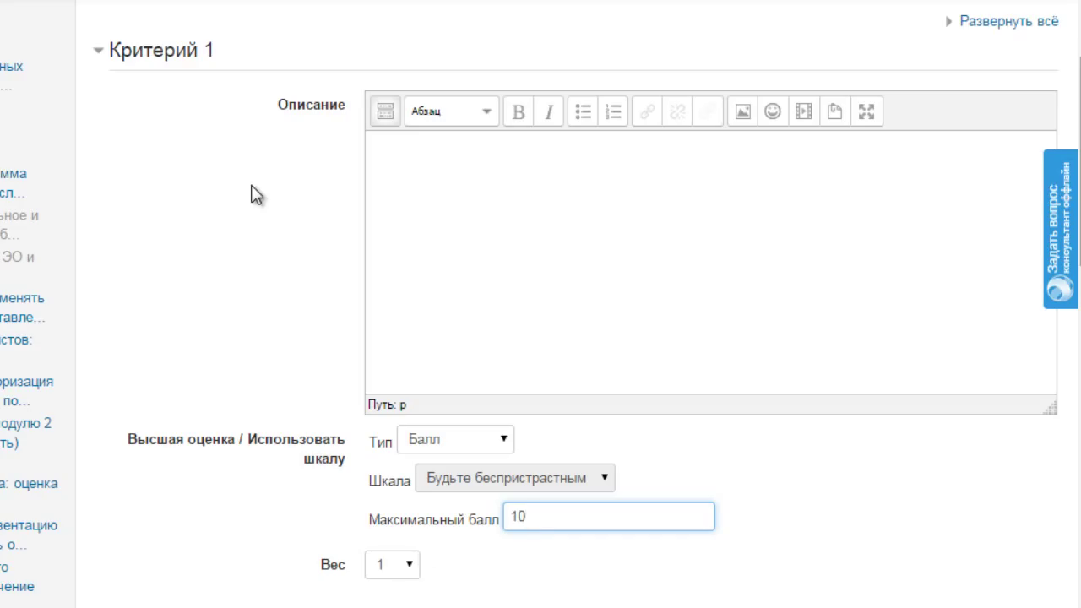
# Enter "Полнота описания возможностей (технических, организационных, методических)" as the description of Критерий 1
pyautogui.click(421, 167)
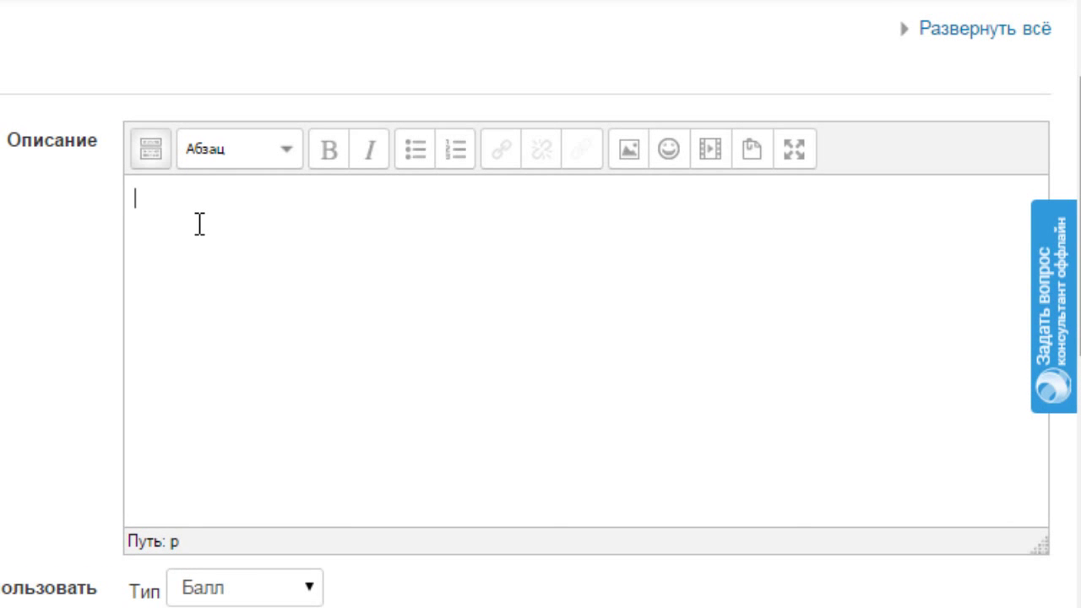
pyautogui.write('Полнота описания возможностей')
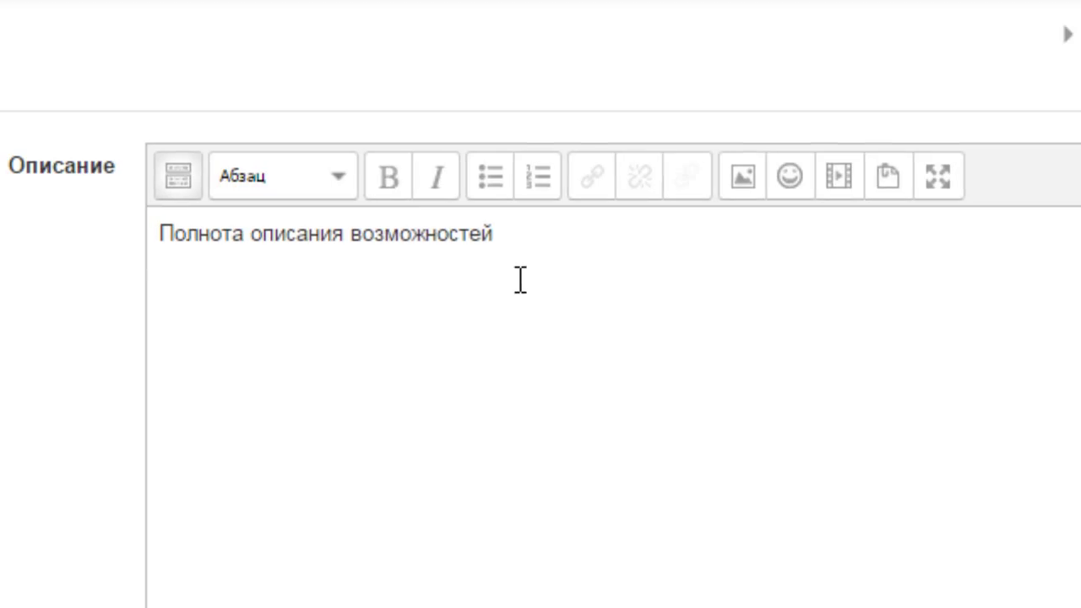
pyautogui.write('(технических, организационных, методических)')
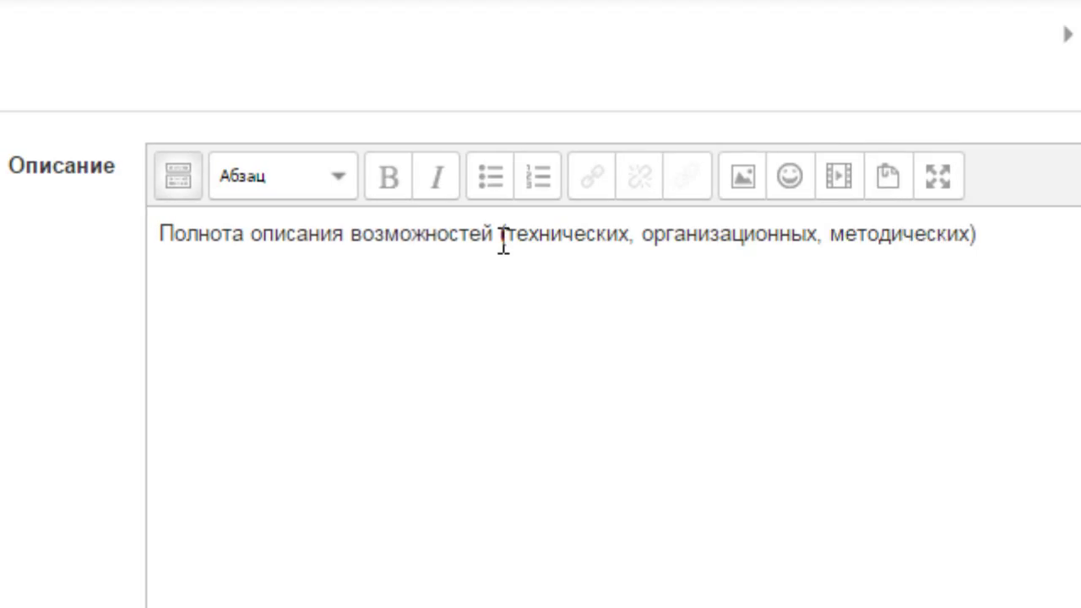
pyautogui.click(510, 238)
pyautogui.click(528, 235)
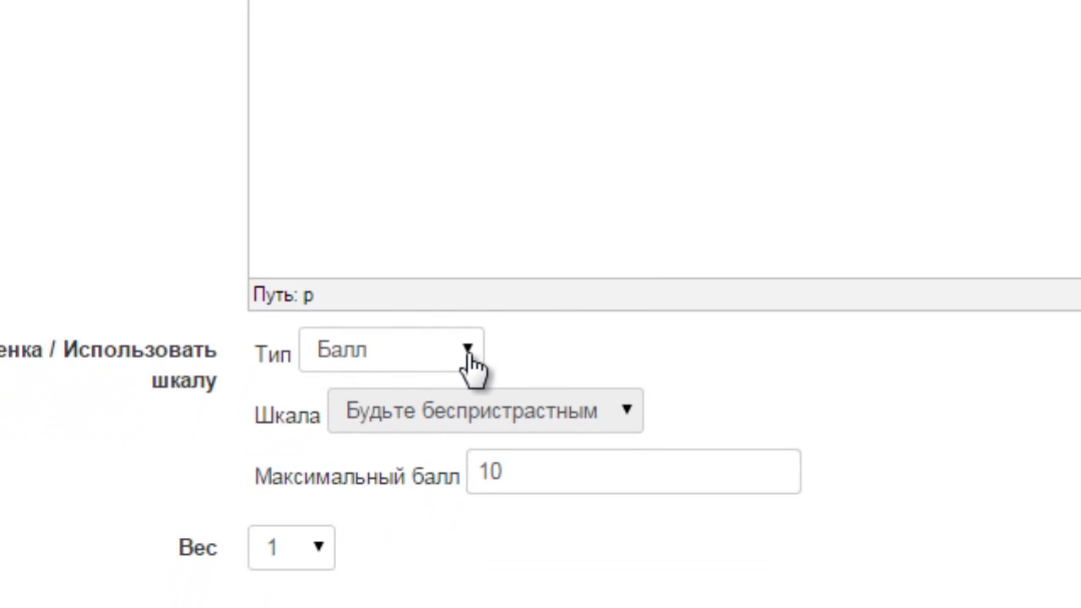
# Try the Шкала grade type for Критерий 1, view the available scales, and set the type back to Балл
pyautogui.click(534, 348)
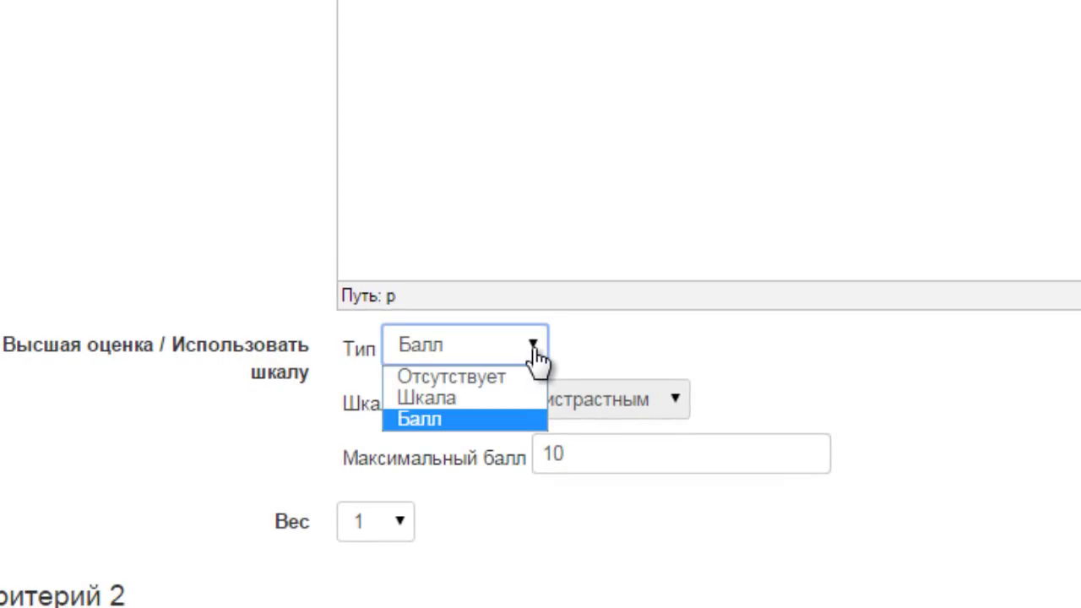
pyautogui.click(510, 413)
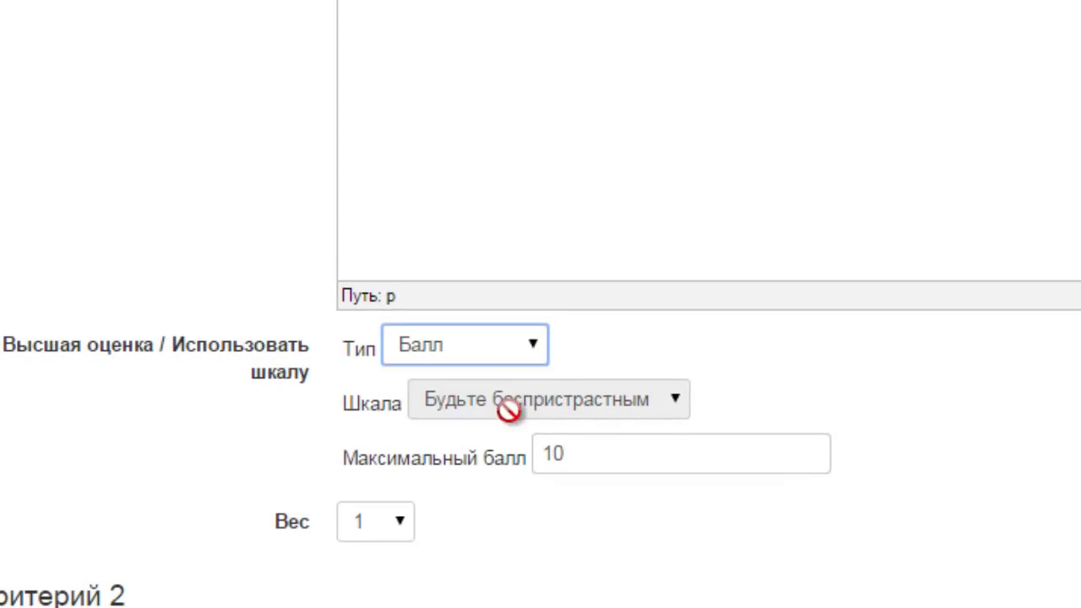
pyautogui.click(532, 347)
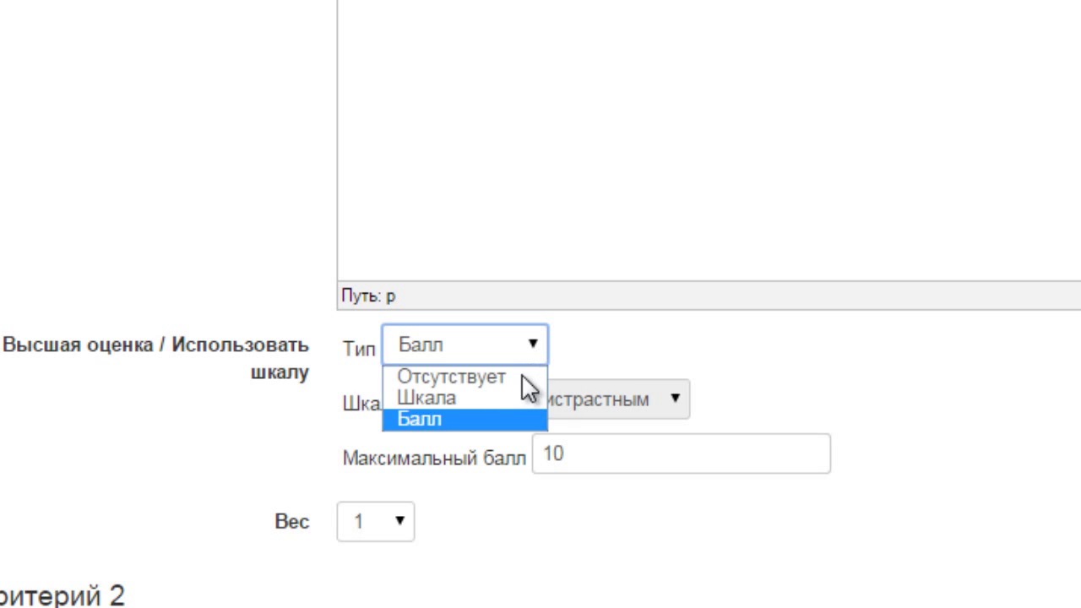
pyautogui.click(512, 397)
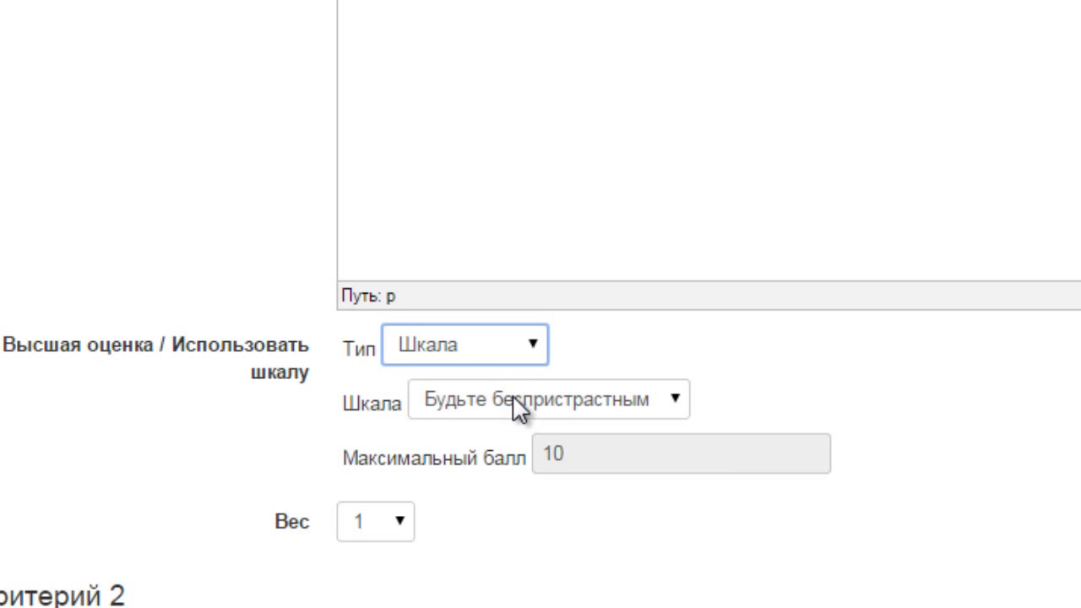
pyautogui.click(672, 406)
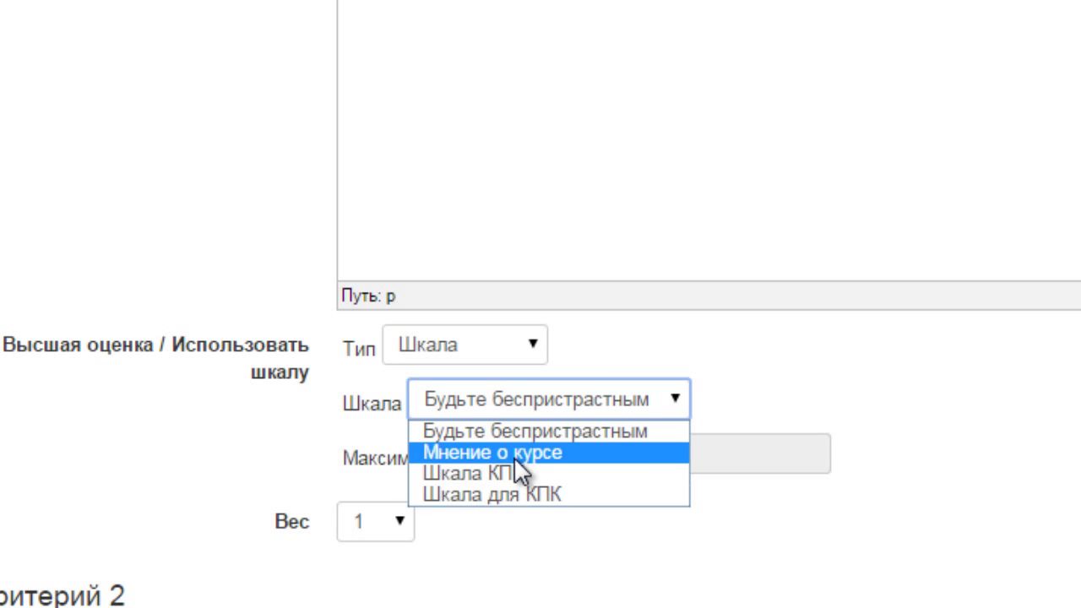
pyautogui.click(583, 355)
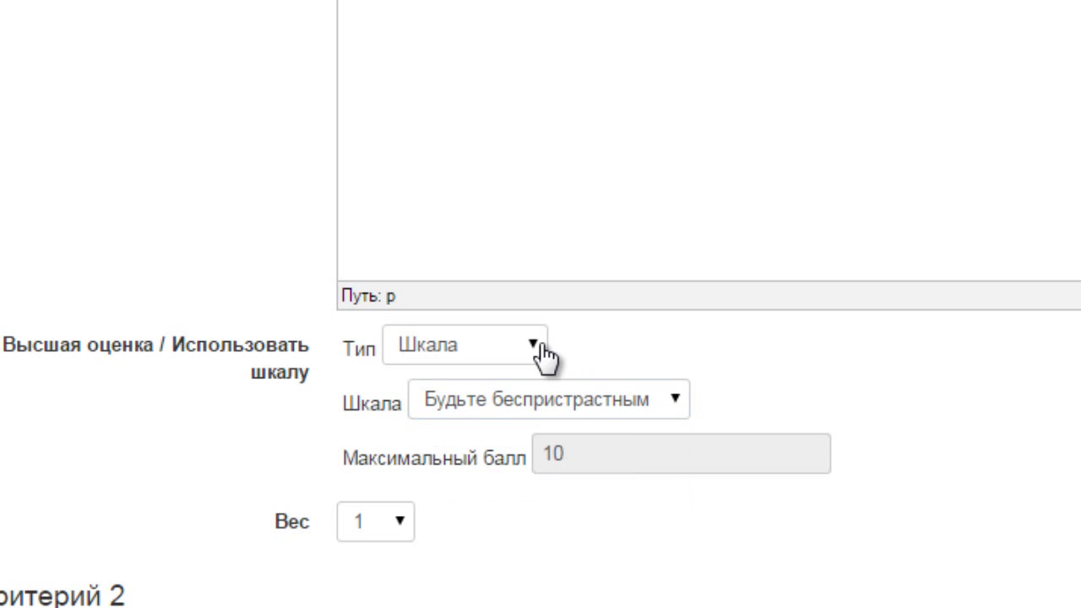
pyautogui.click(534, 348)
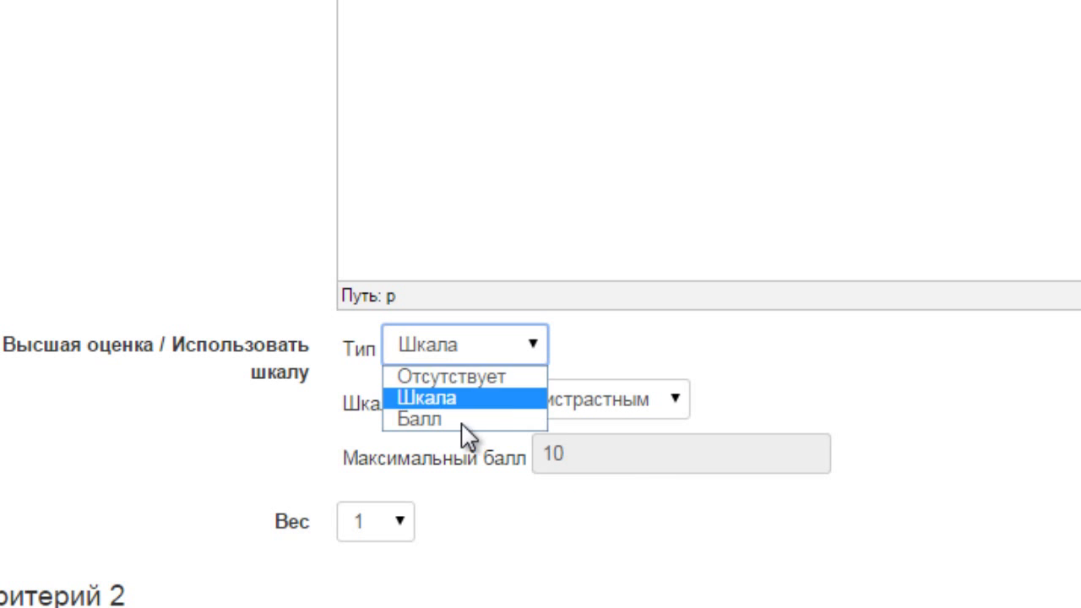
pyautogui.click(467, 420)
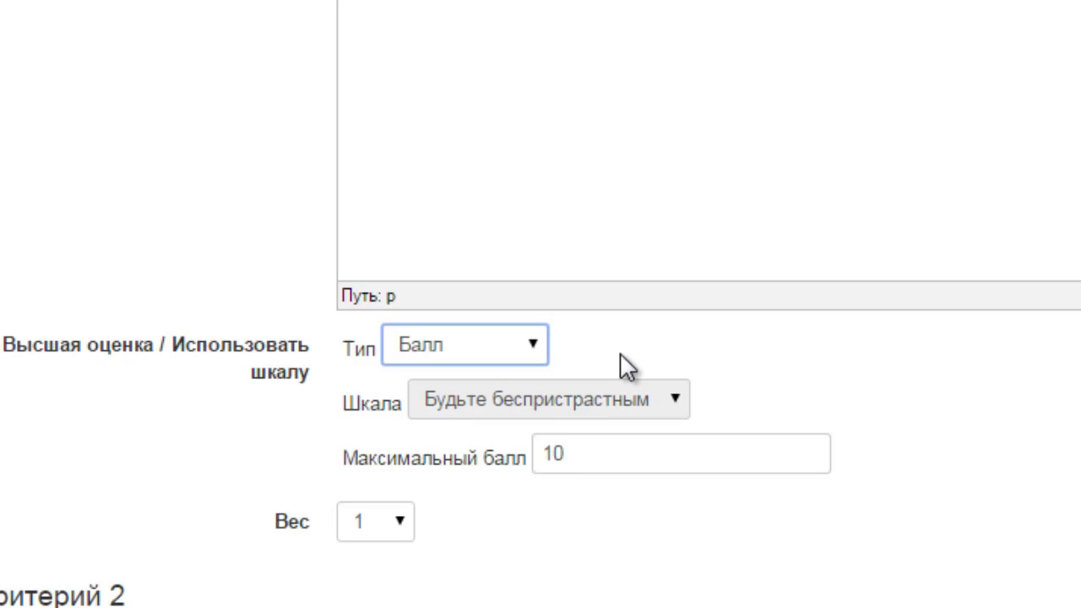
# Examine the maximum score value of Критерий 1
pyautogui.doubleClick(554, 454)
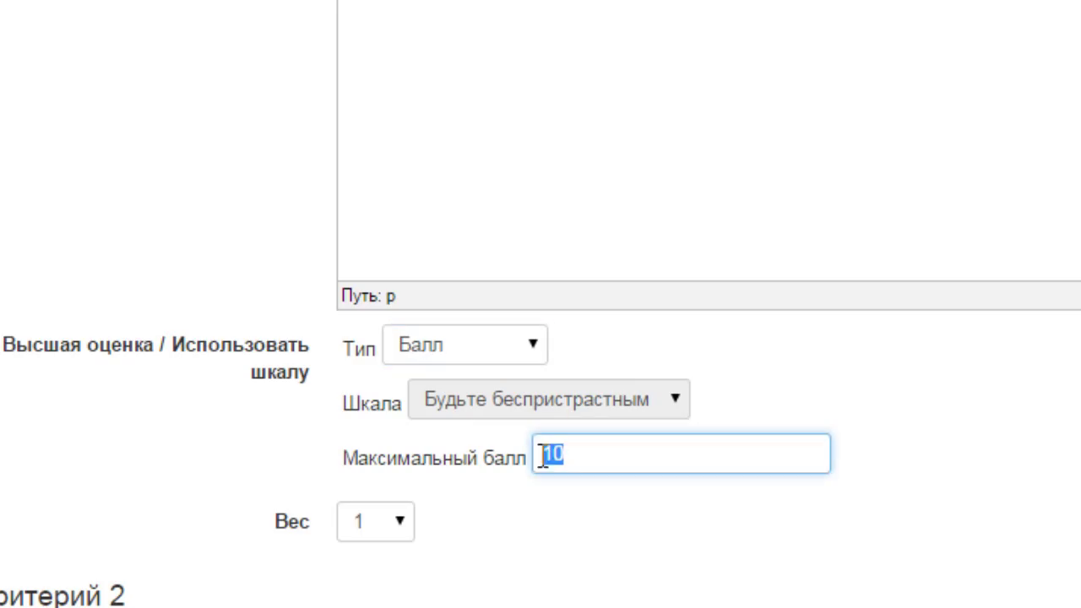
pyautogui.click(589, 449)
pyautogui.doubleClick(546, 454)
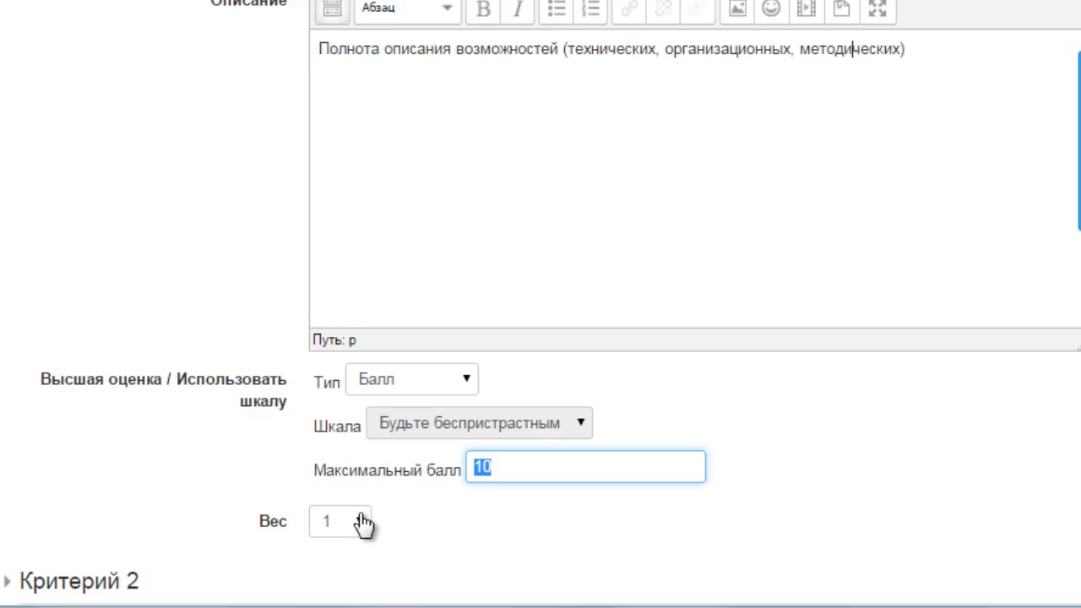
# Try a weight of 2 for Критерий 1 and set the weight back to 1
pyautogui.click(363, 524)
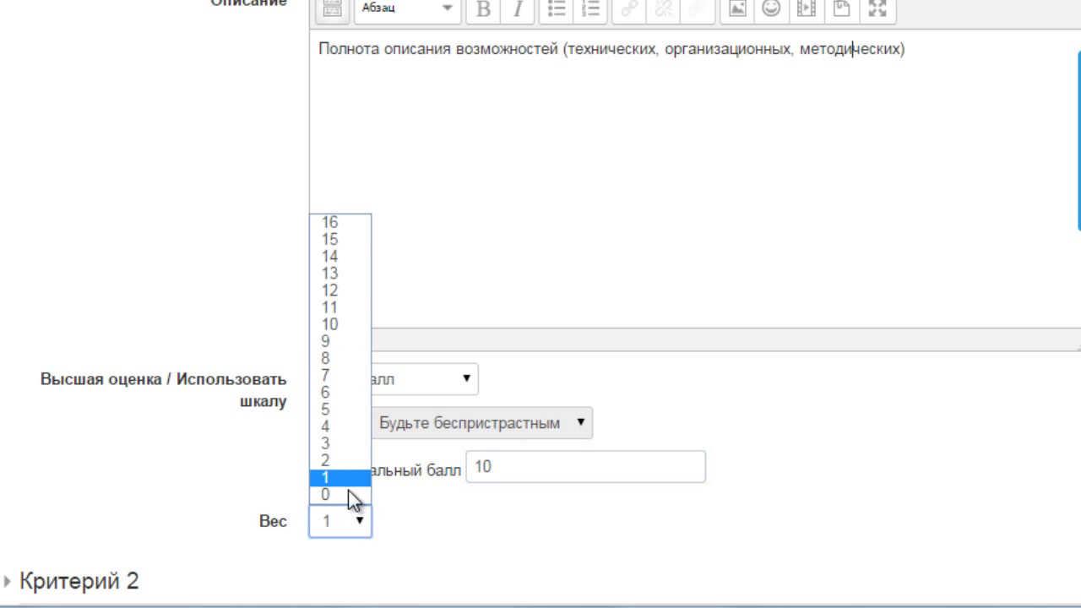
pyautogui.click(335, 462)
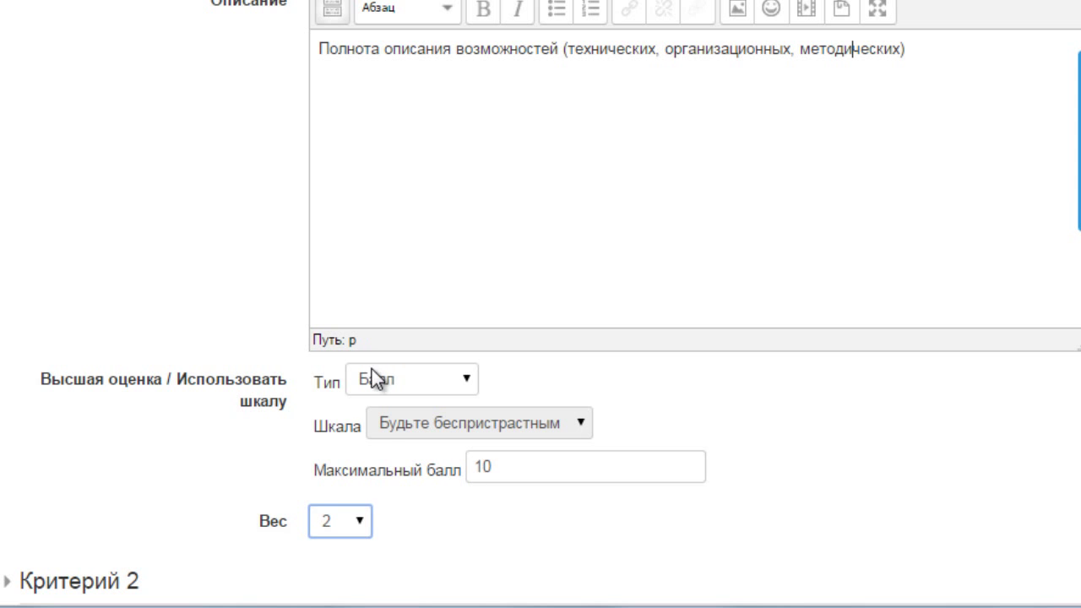
pyautogui.click(361, 521)
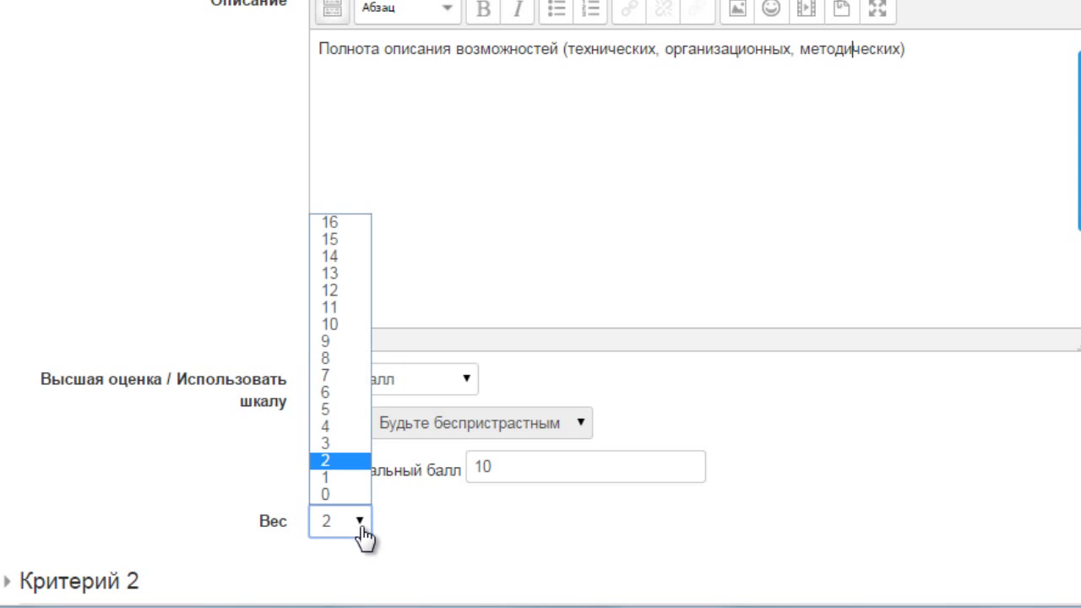
pyautogui.click(339, 479)
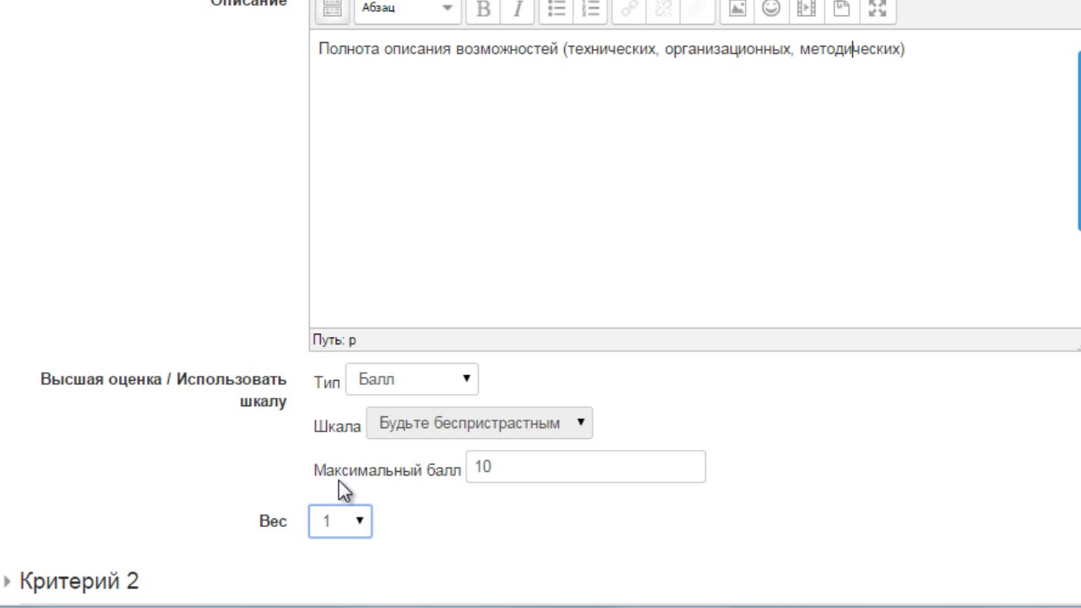
# Expand Критерий 2 and enter "Полнота описания возможностей" as its description
pyautogui.scroll(-4, 337, 557)
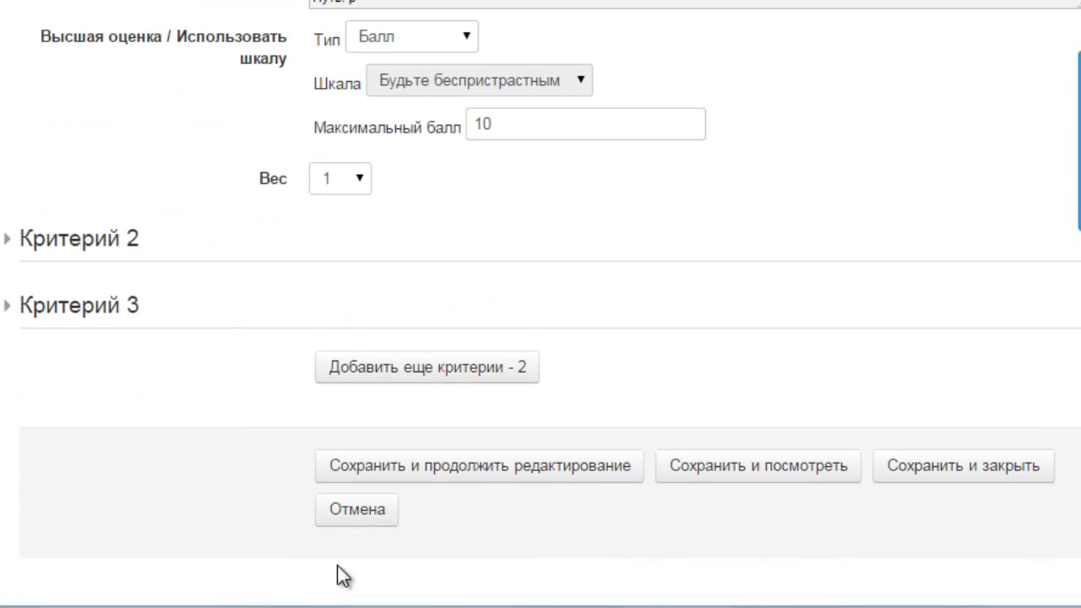
pyautogui.click(10, 243)
pyautogui.click(364, 341)
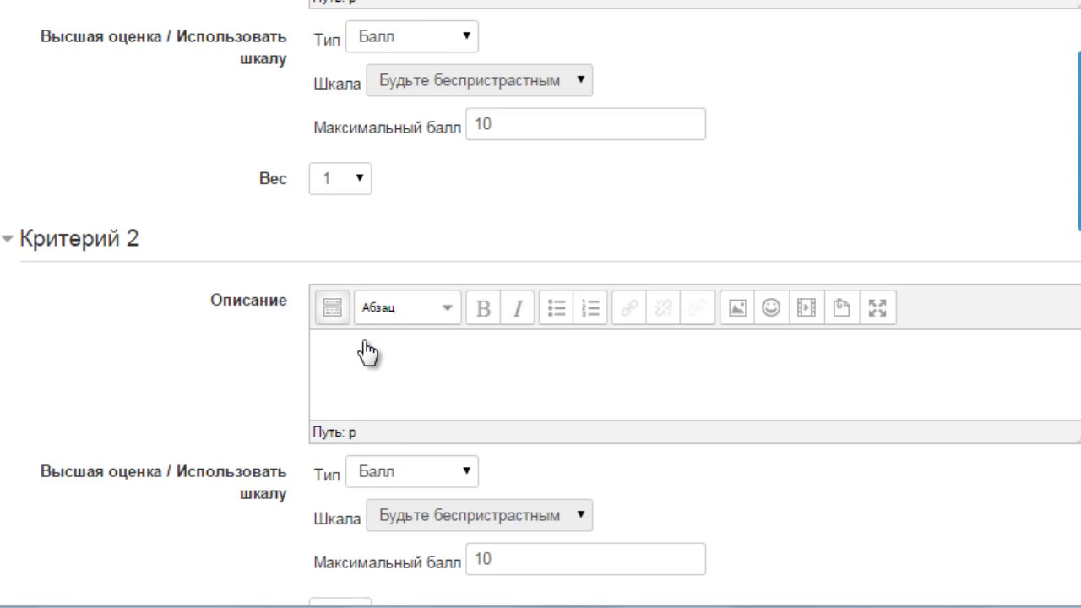
pyautogui.scroll(-2, 369, 352)
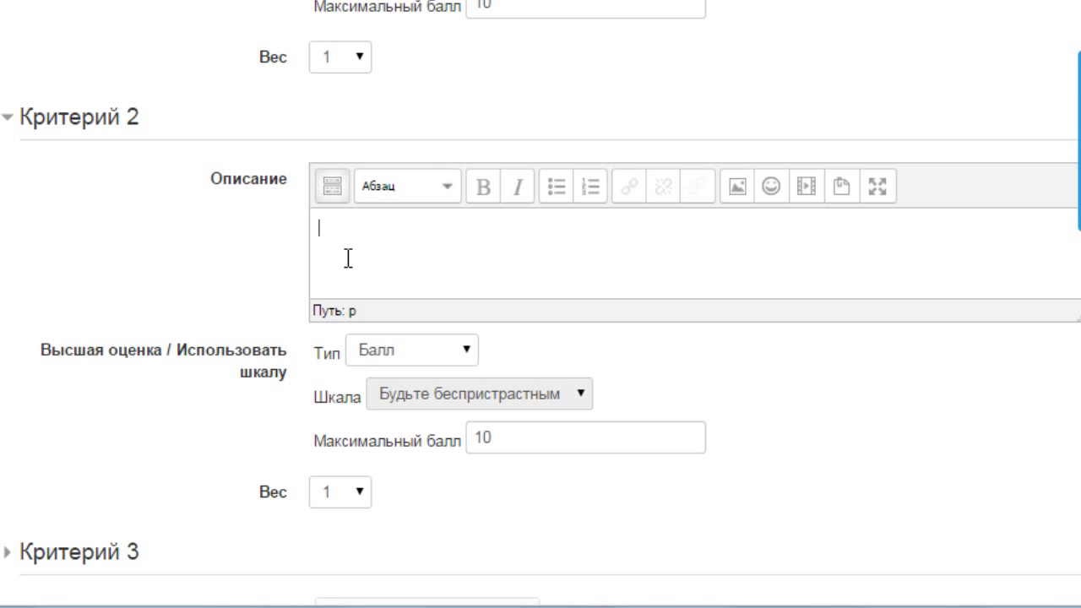
pyautogui.write('Полнота описания потребностей')
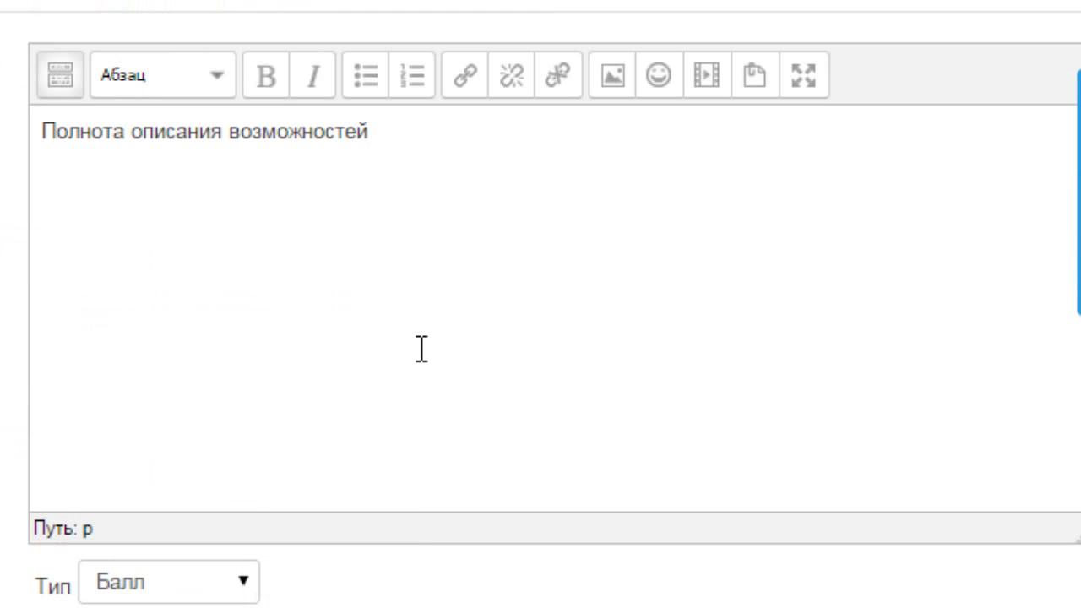
# Append "(технических, организационных, методических)" to the descriptions of Критерий 1 and Критерий 2
pyautogui.write('(технических, организационных, методических)')
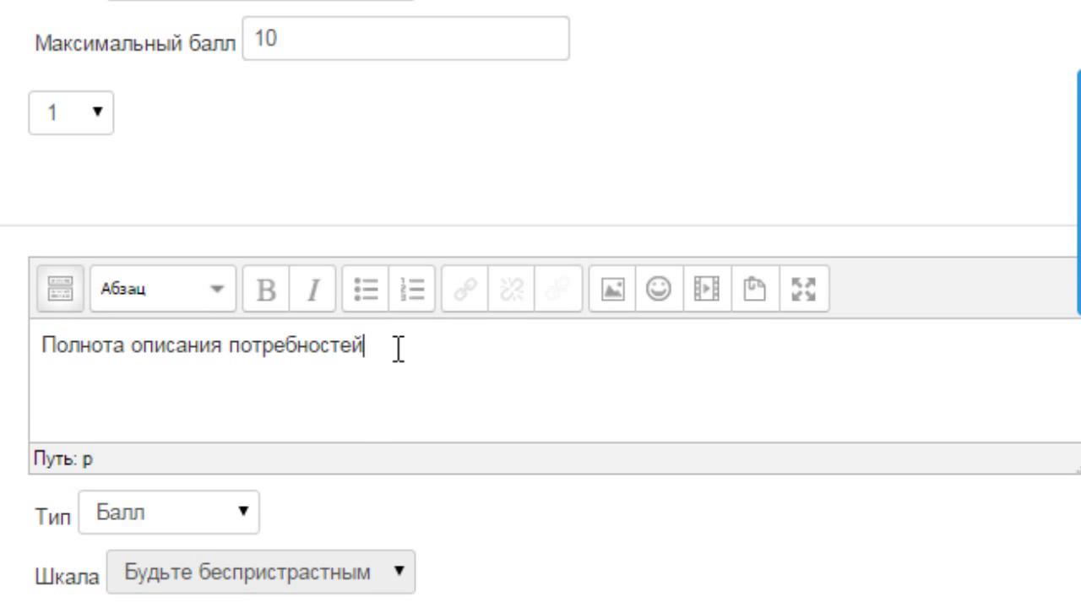
pyautogui.write('(технических, организационных, методических)')
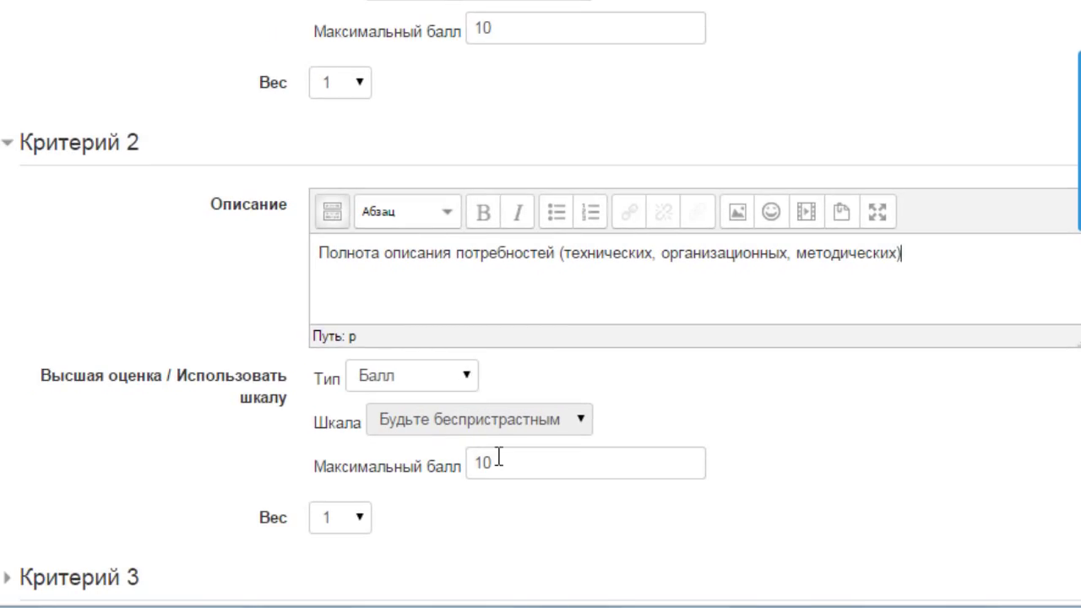
pyautogui.moveTo(499, 457); pyautogui.dragTo(475, 457)
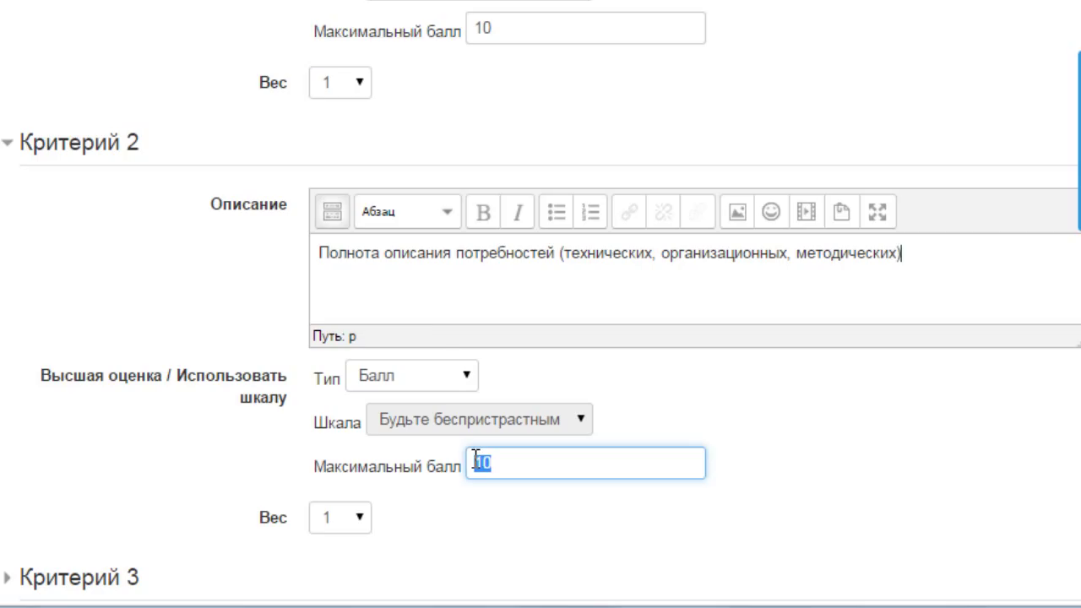
pyautogui.click(400, 255)
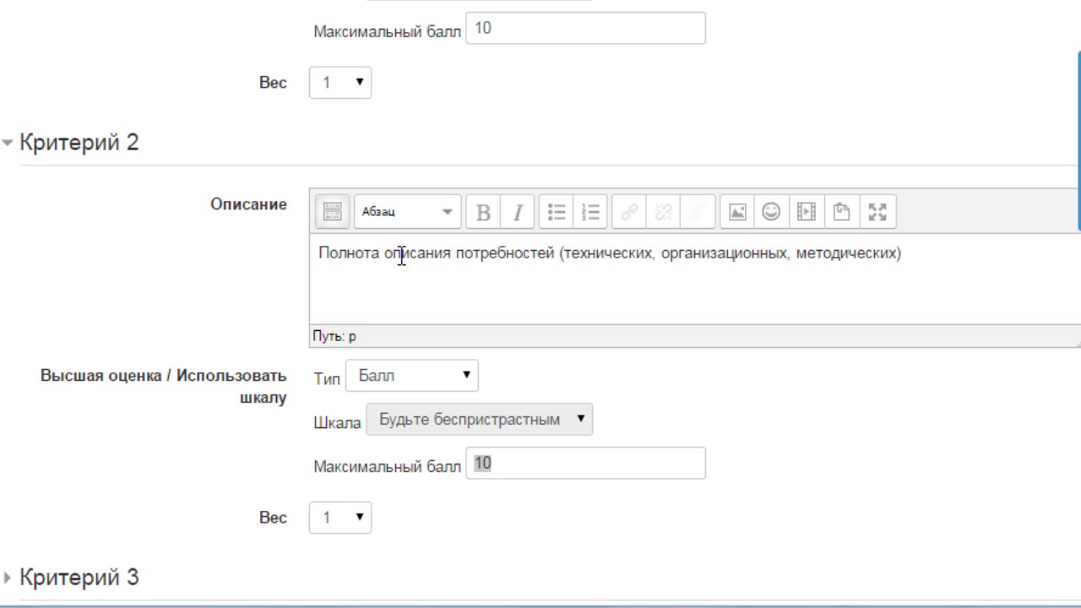
# Expand Критерий 3 and enter "Полнота описания перспектив и результатов" as its description
pyautogui.scroll(-4, 401, 258)
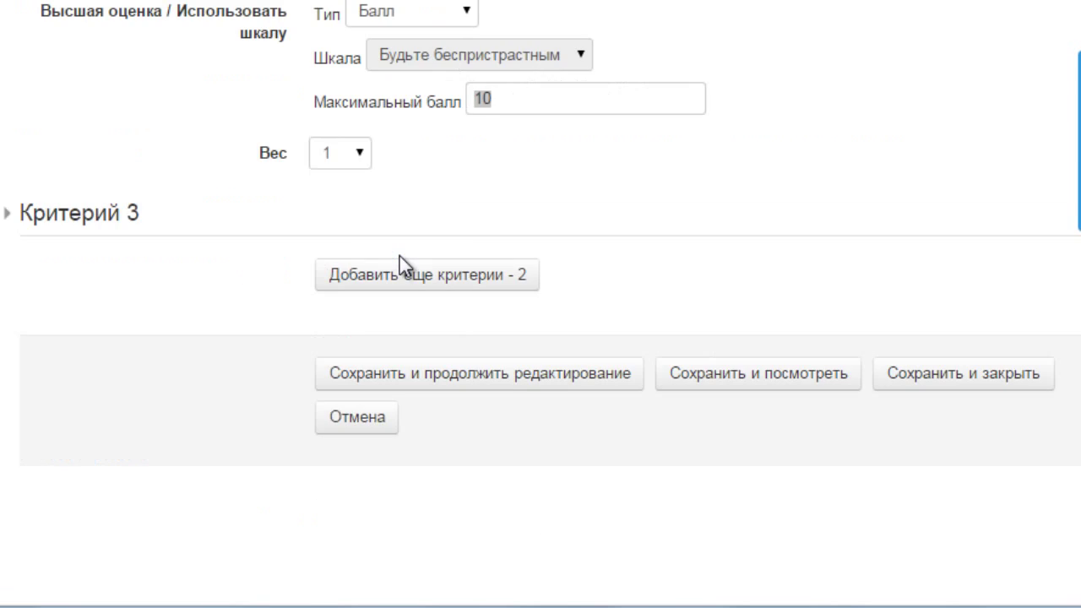
pyautogui.click(9, 215)
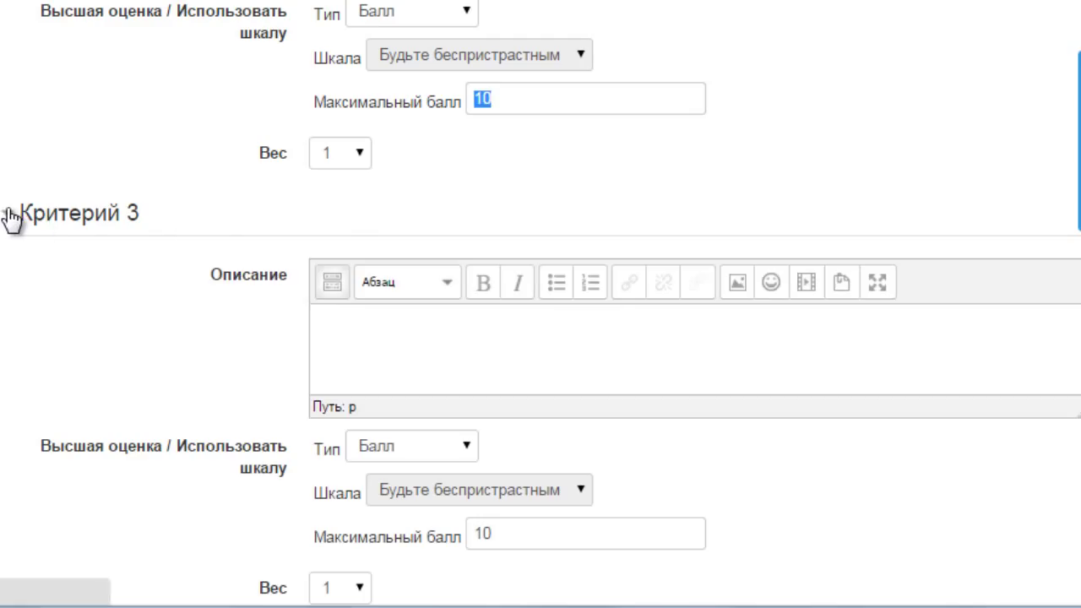
pyautogui.click(338, 336)
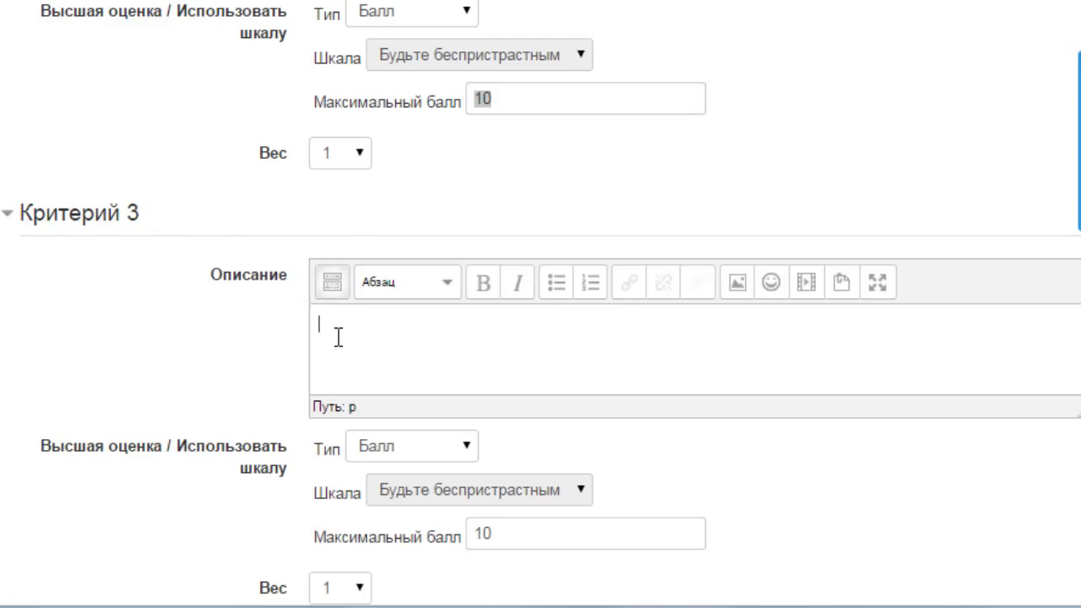
pyautogui.write('Полнота описания перспектив и результатов')
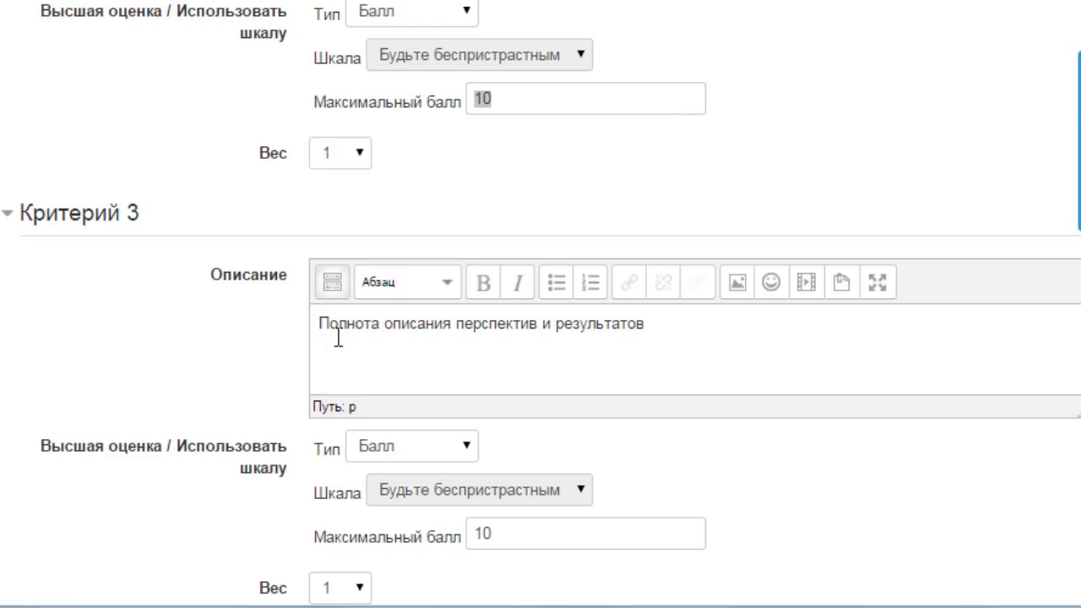
# Save the assessment form with its three criteria and open its preview
pyautogui.middleClick(223, 374)
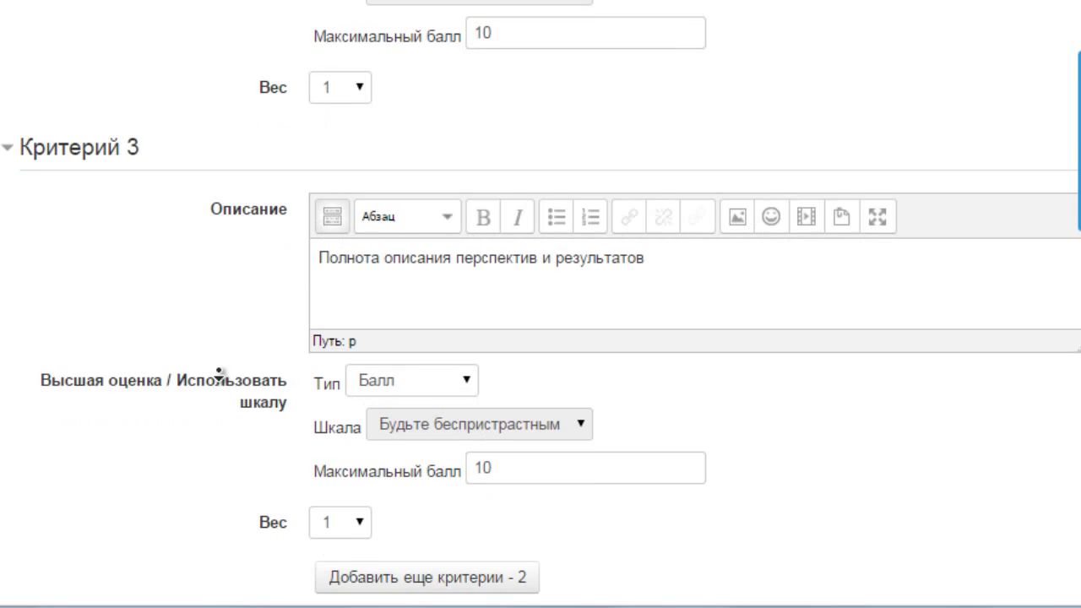
pyautogui.middleClick(220, 372)
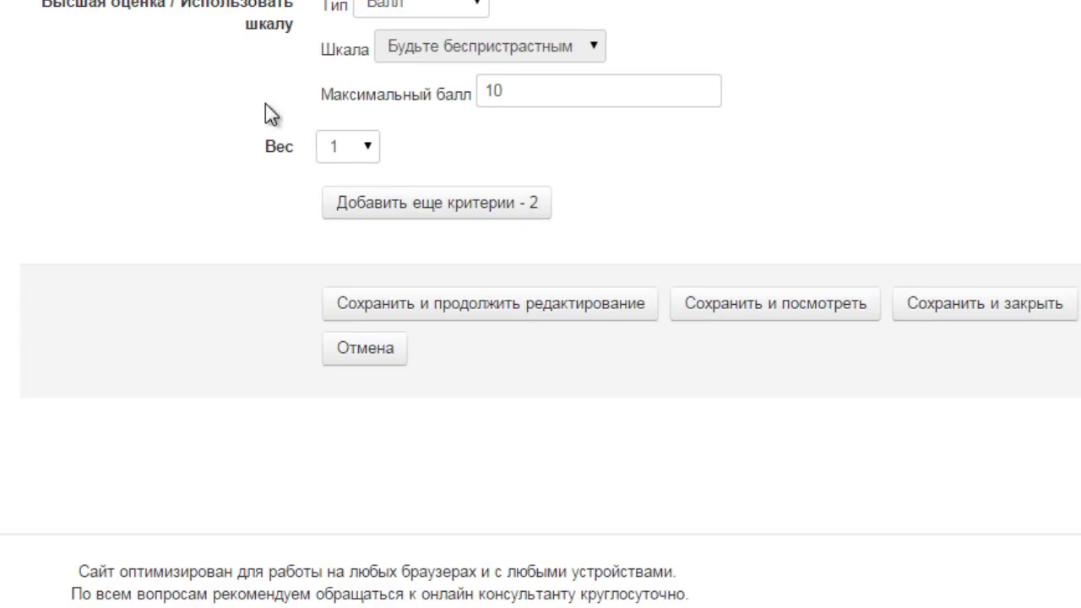
pyautogui.click(457, 315)
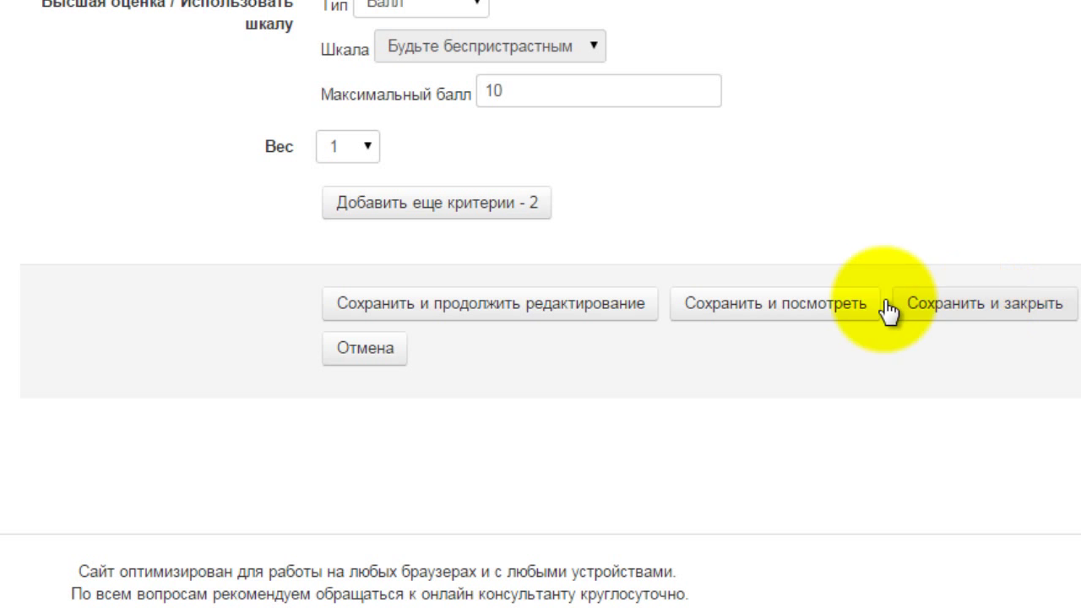
pyautogui.click(838, 318)
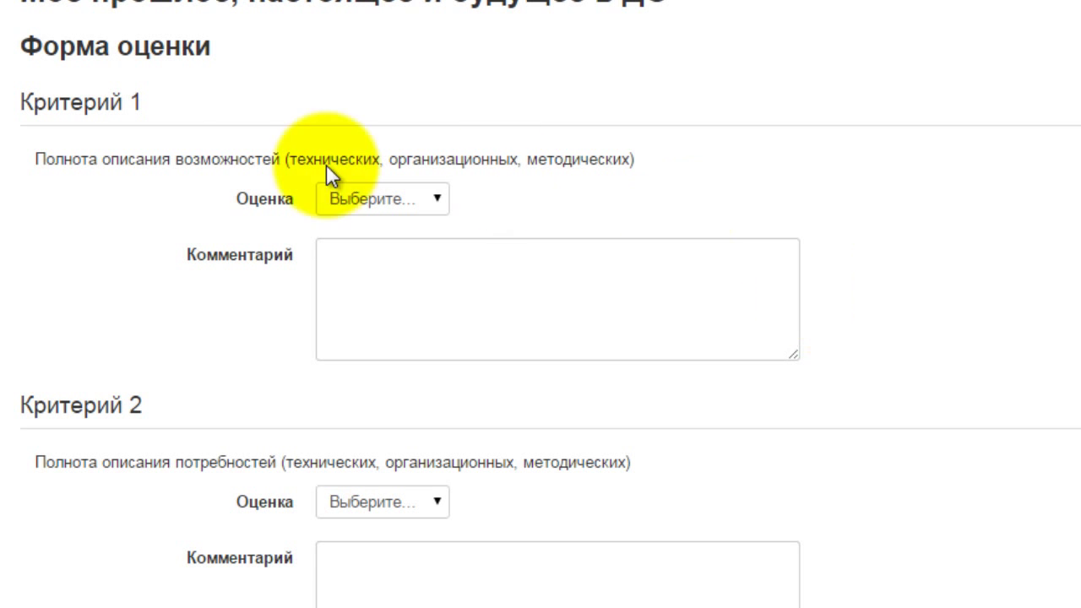
# In the form preview, grade Критерий 1 as 9 / 10 and Критерий 2 as 7 / 10
pyautogui.click(439, 200)
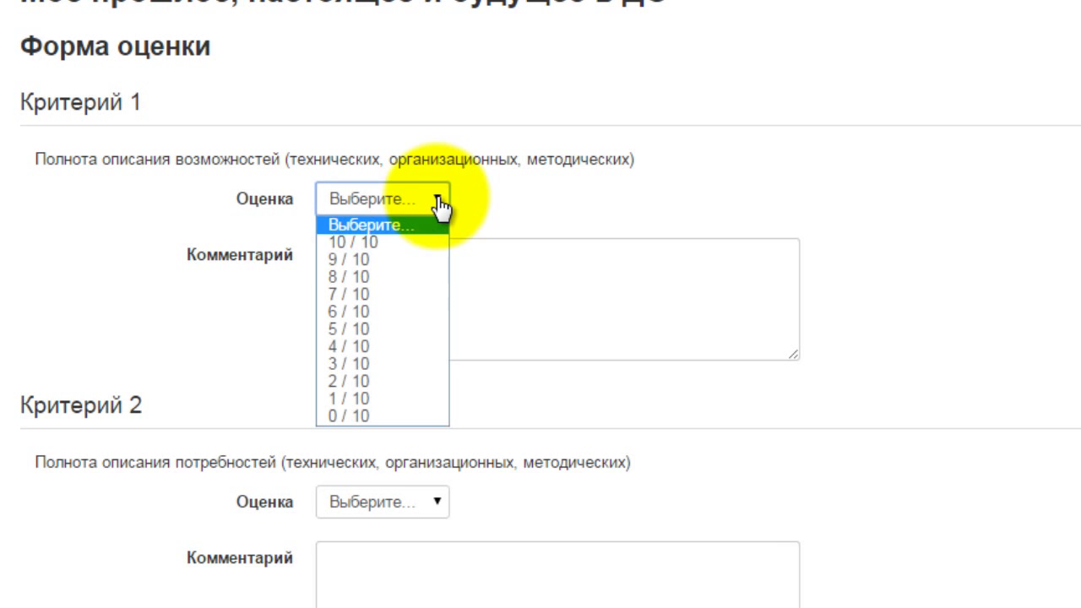
pyautogui.click(445, 258)
pyautogui.click(379, 268)
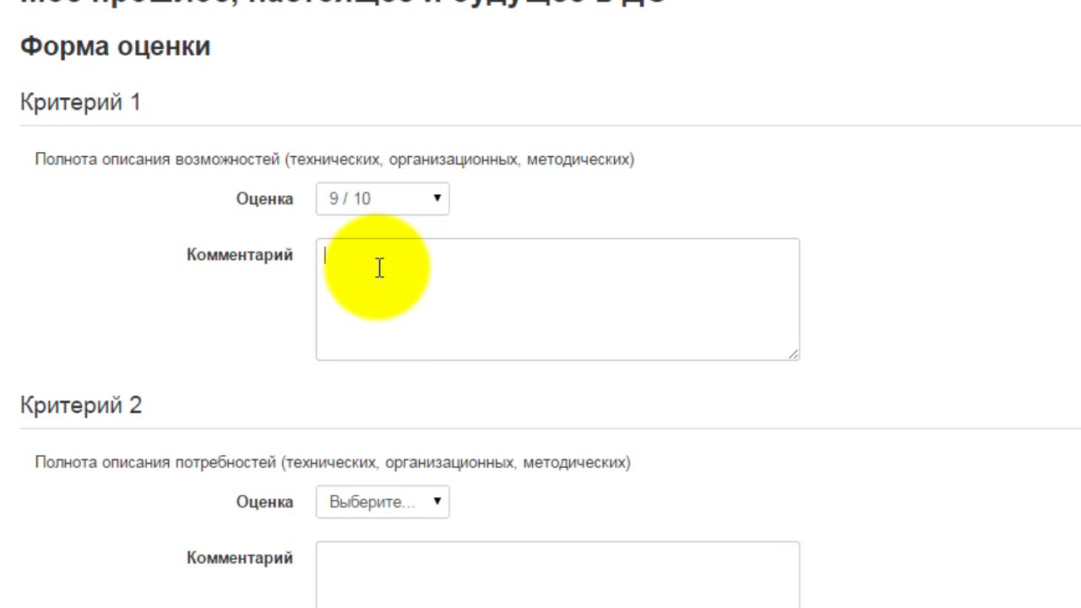
pyautogui.scroll(-3, 388, 271)
pyautogui.click(393, 272)
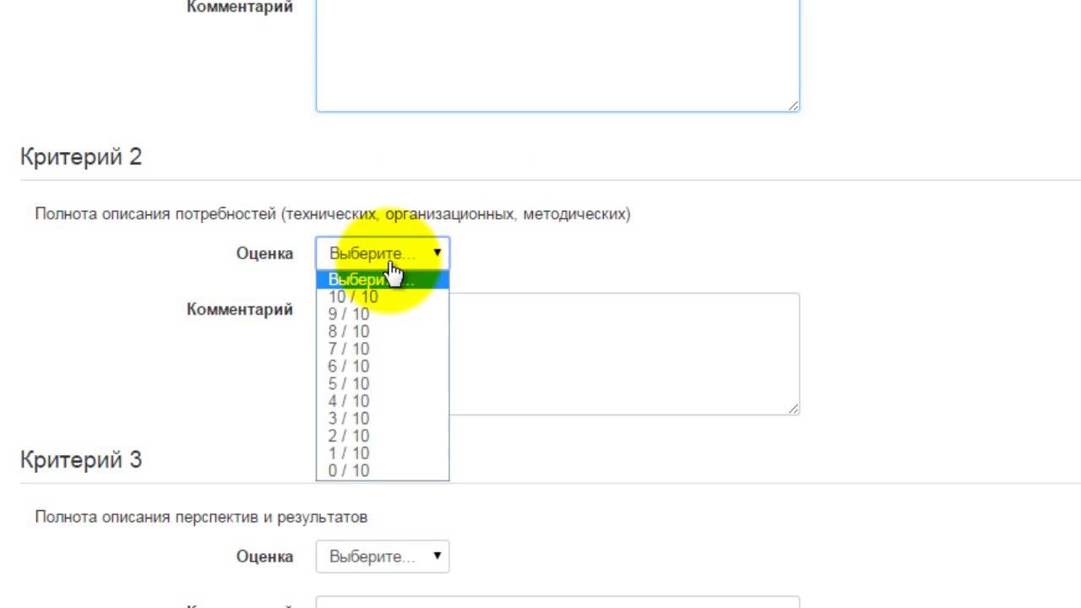
pyautogui.click(374, 344)
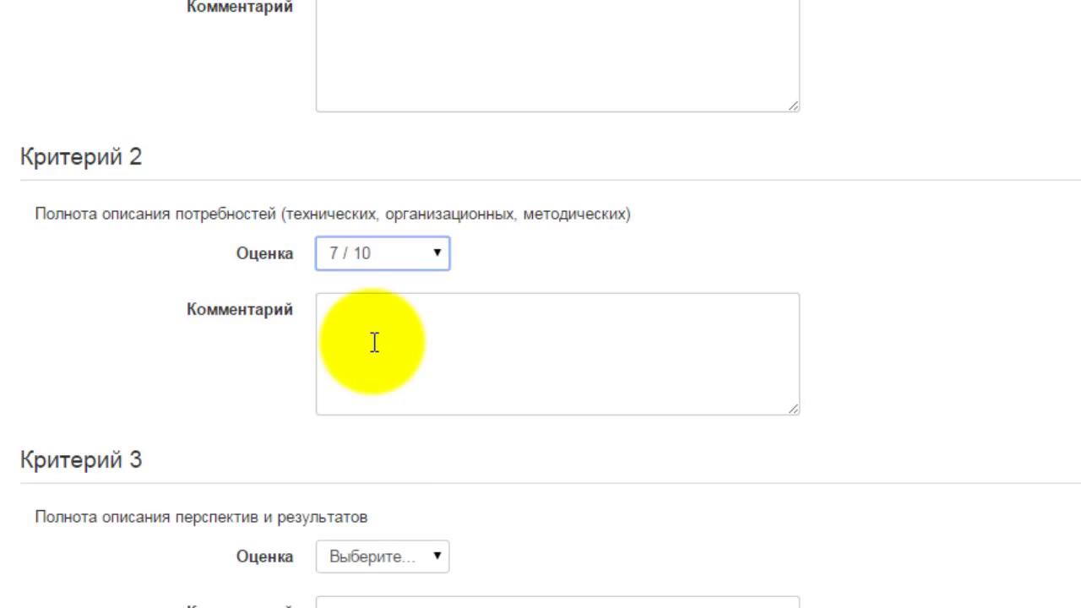
pyautogui.click(374, 342)
# Grade Критерий 3 as 8 / 10 in the preview and view the overall feedback and attachment sections
pyautogui.press('Tab')
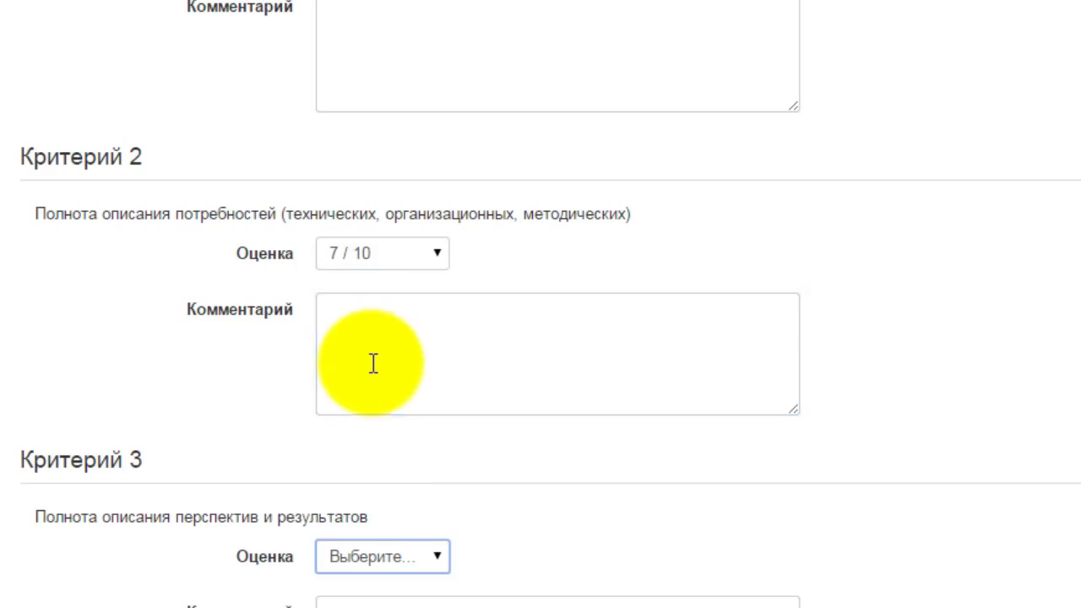
pyautogui.press('Down')
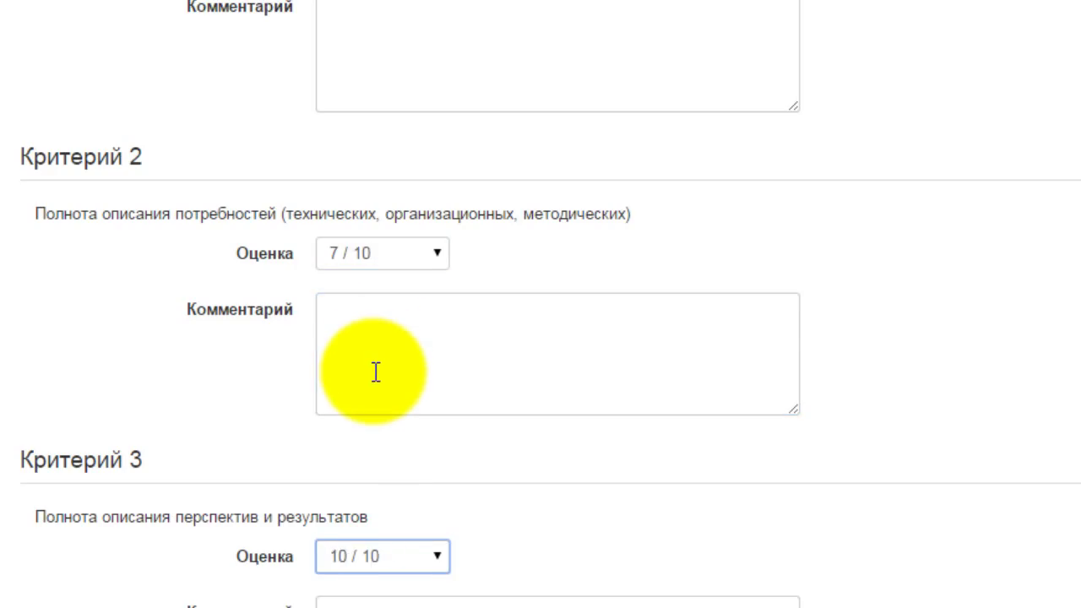
pyautogui.press('Down')
pyautogui.press('Down')
pyautogui.press('Tab')
pyautogui.scroll(-5, 372, 372)
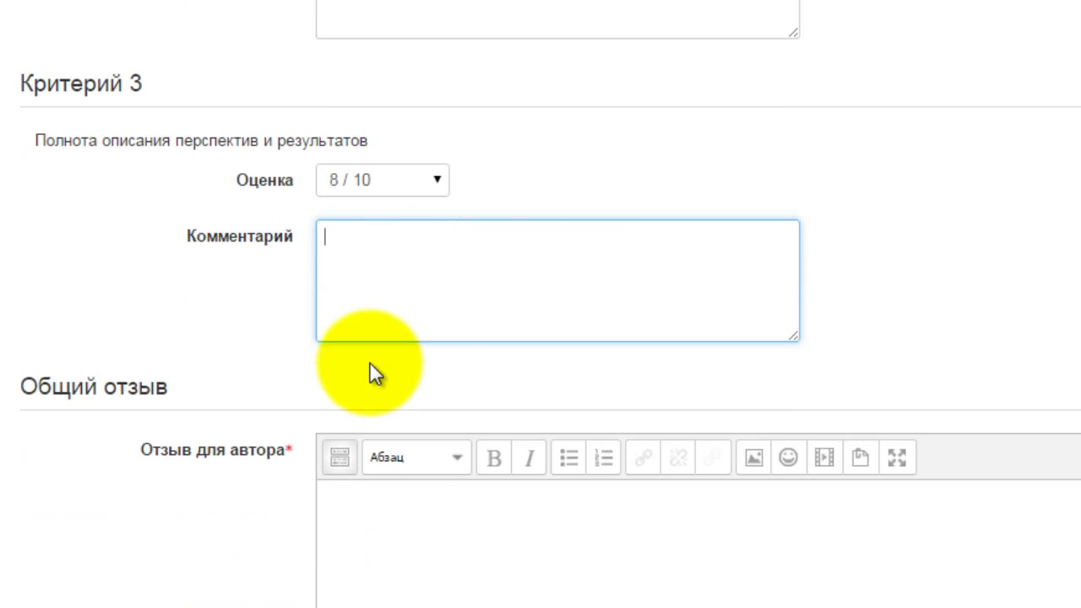
pyautogui.scroll(-8, 364, 359)
pyautogui.scroll(-2, 266, 357)
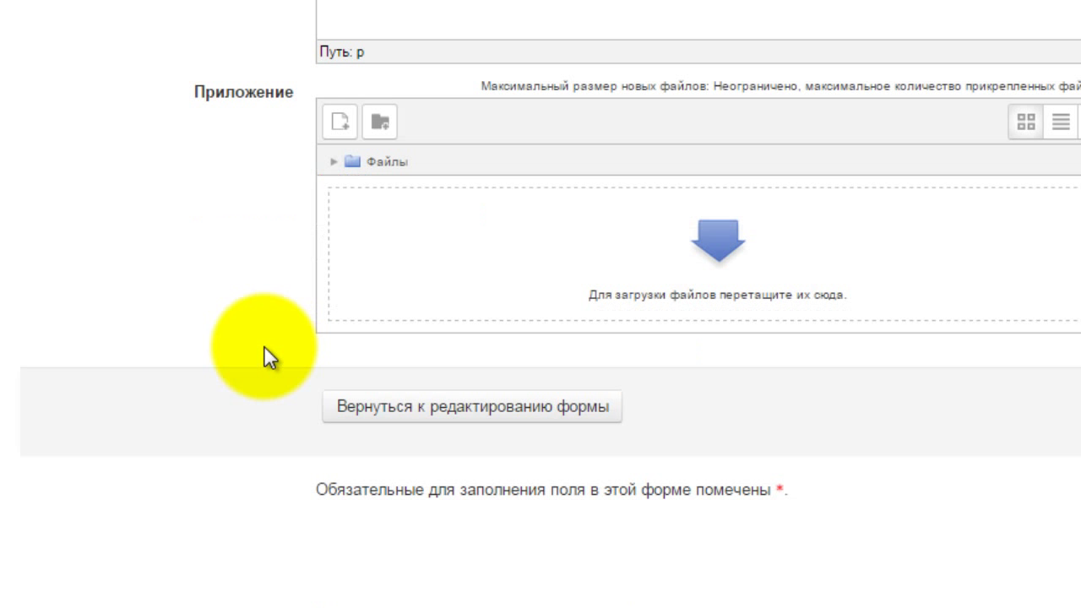